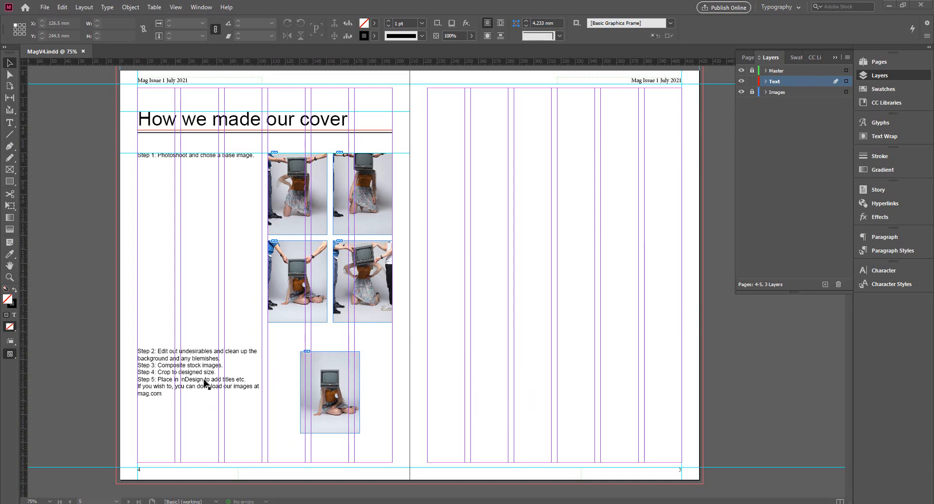
Step: Insert blank lines after the Step 2 text until Step 3 and everything following no longer fit in the page 4 frame
click(217, 331)
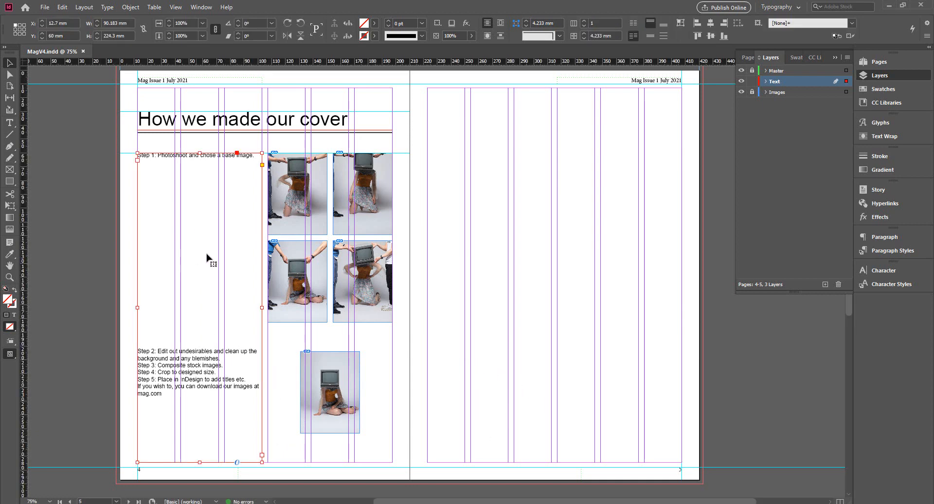
double_click(199, 382)
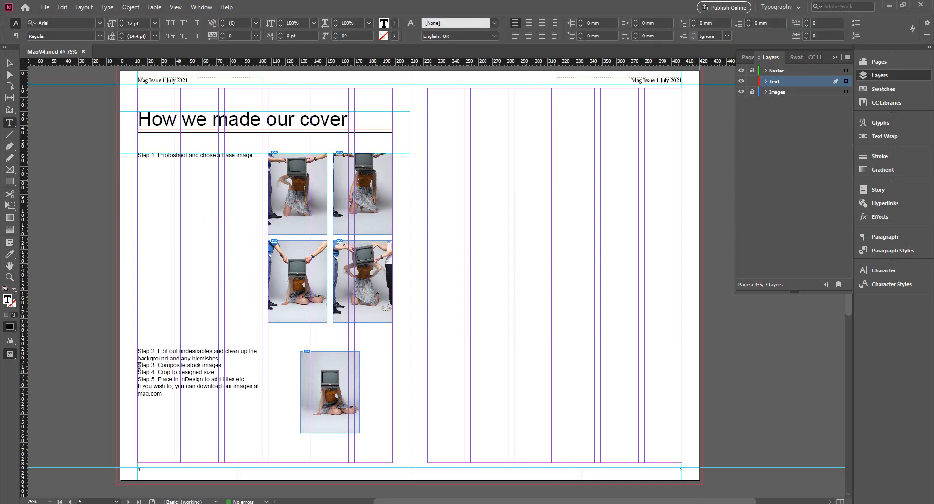
click(226, 394)
key(Return)
key(Return)
key(Return)
key(Return)
key(Return)
key(Return)
key(Return)
key(Return)
key(Return)
key(Return)
key(Return)
key(Return)
key(Return)
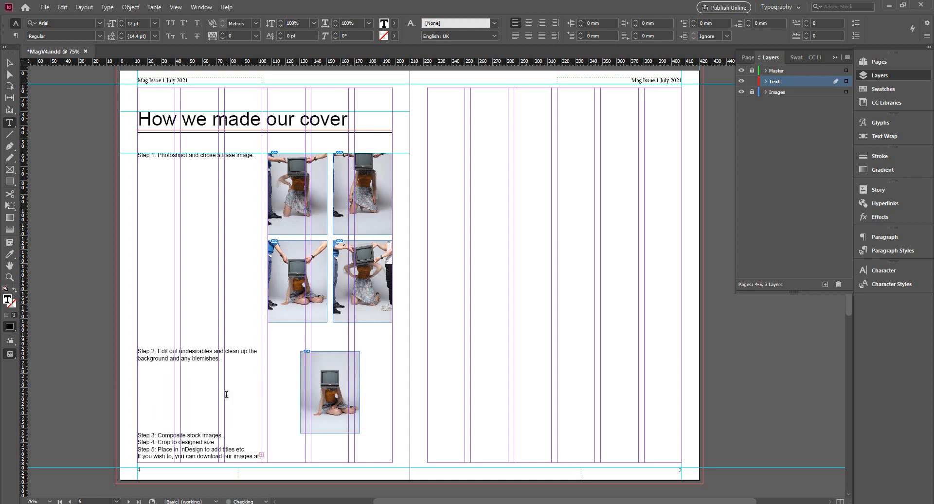
key(Return)
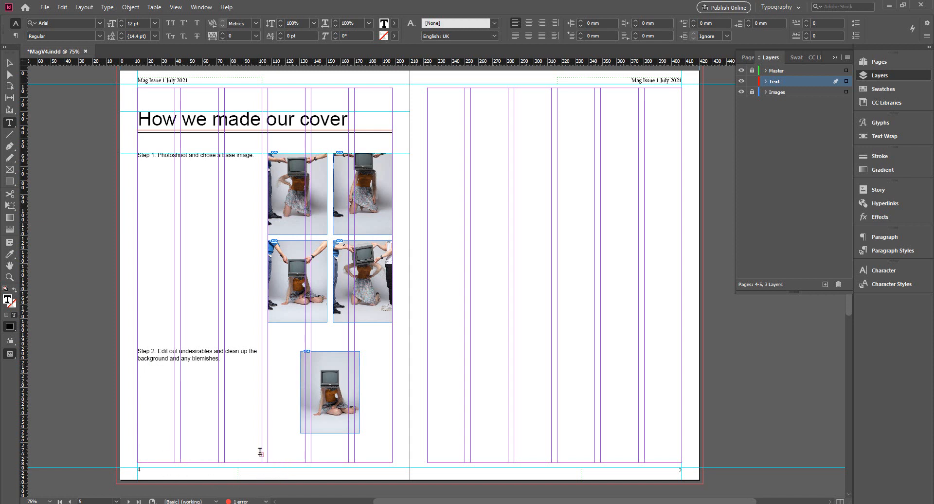
Step: Thread the overset text into a new frame on page 5, three columns wide, about 90.183 by 271.6 mm
click(9, 63)
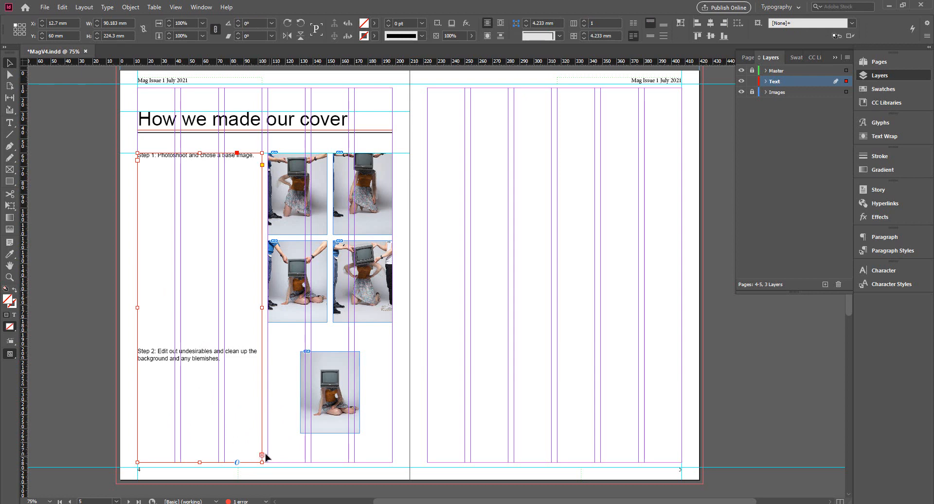
click(137, 160)
click(261, 455)
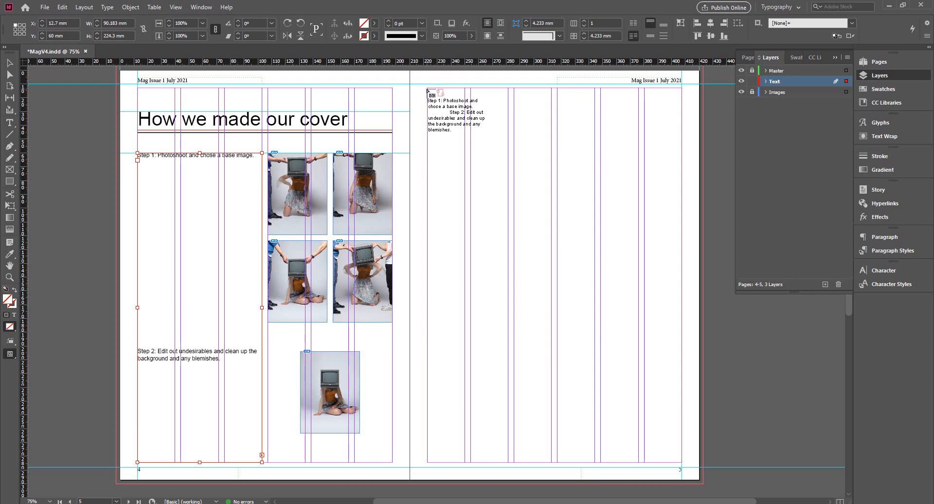
drag(428, 89, 552, 464)
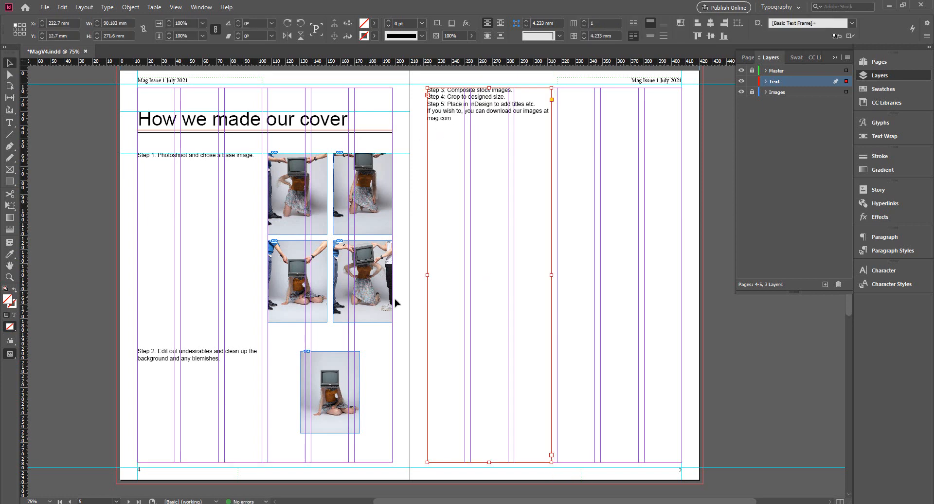
Step: Delete the threaded text frame from page 5
click(217, 385)
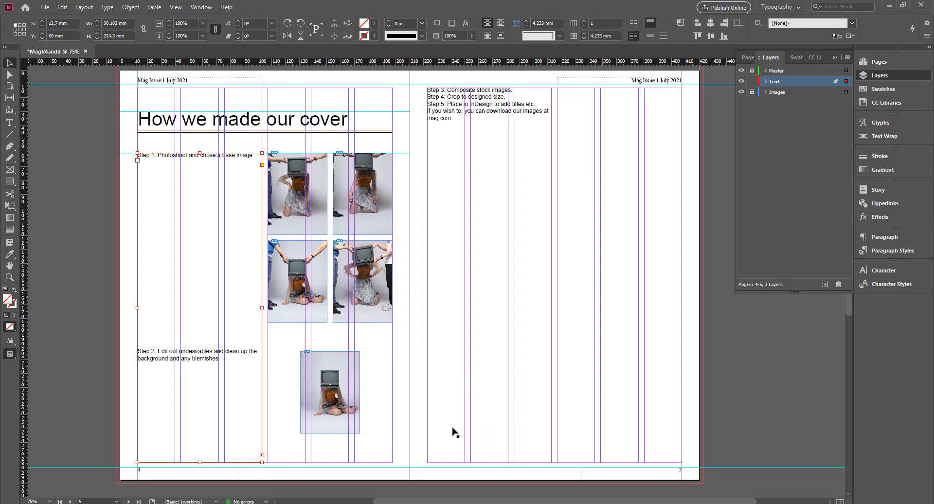
click(545, 183)
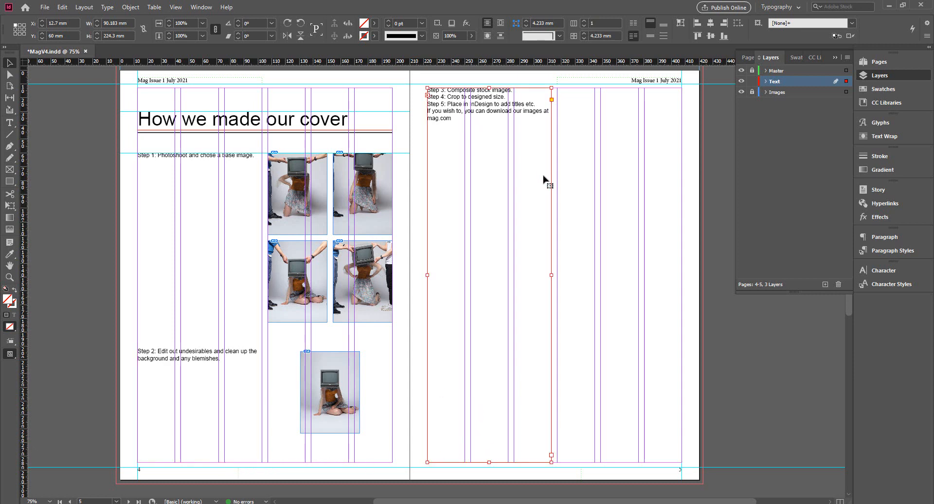
key(Delete)
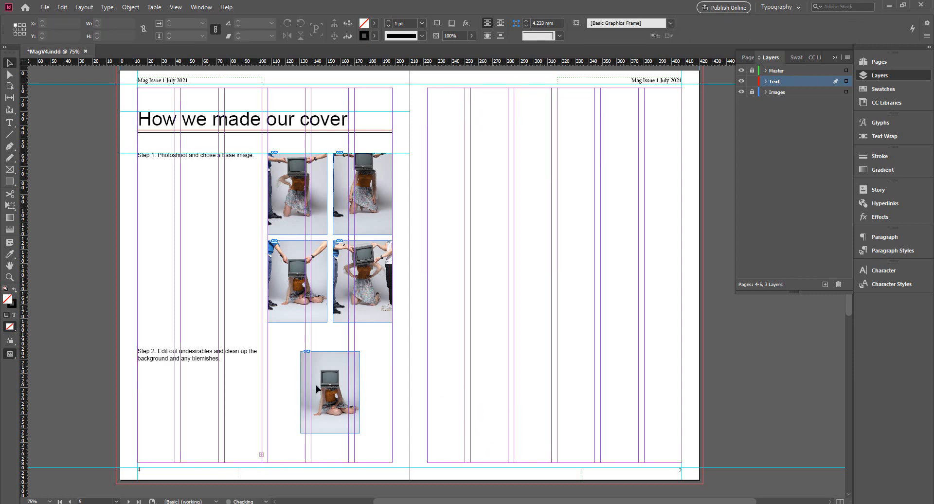
Step: Check the document's Preflight errors and go to the text frame listed under Overset text on page 4
click(235, 435)
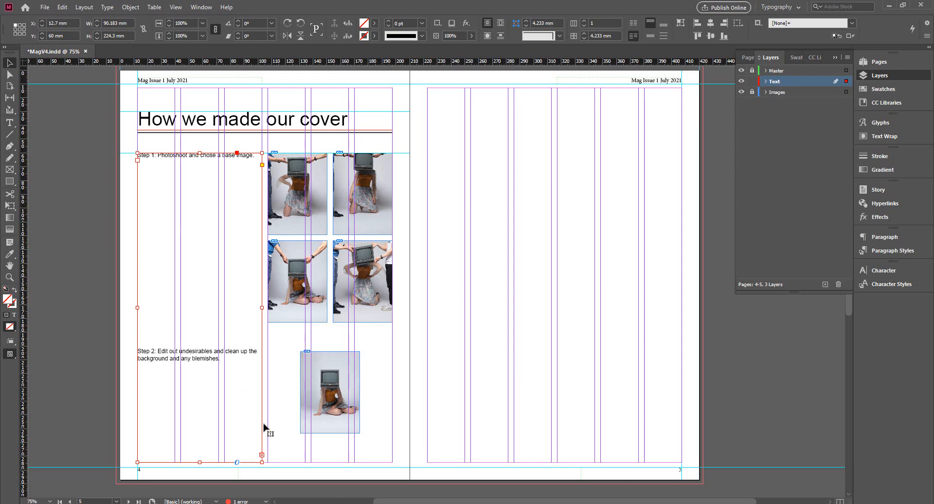
click(85, 401)
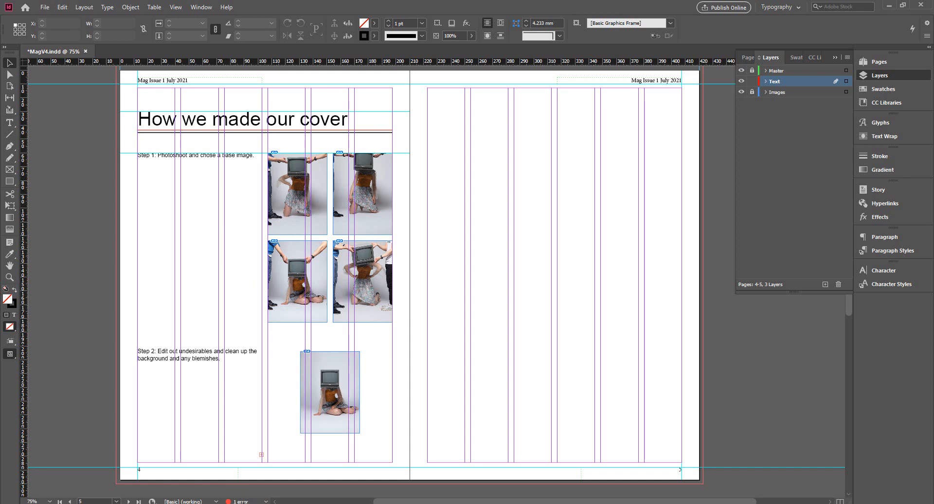
double_click(244, 502)
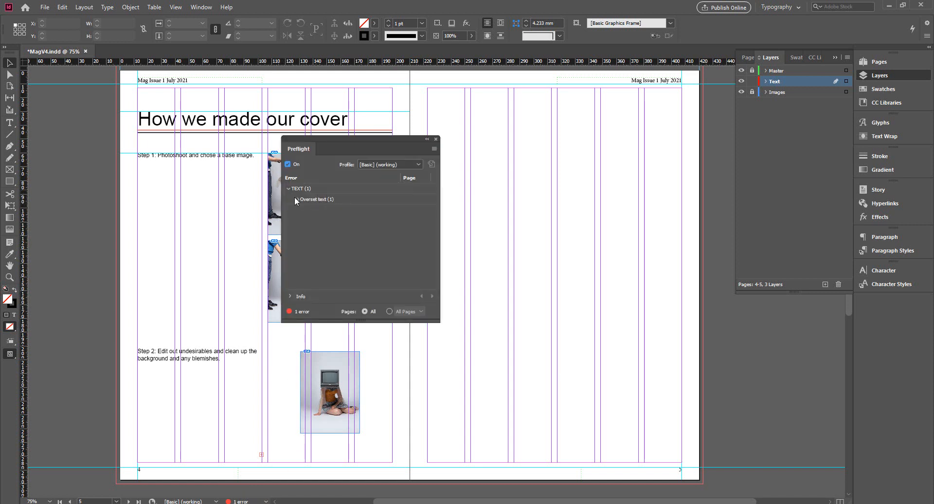
click(322, 202)
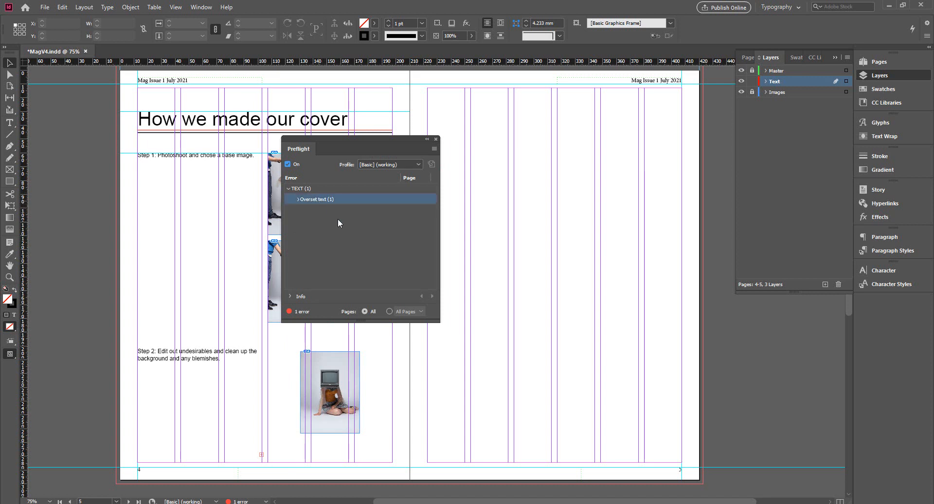
click(297, 199)
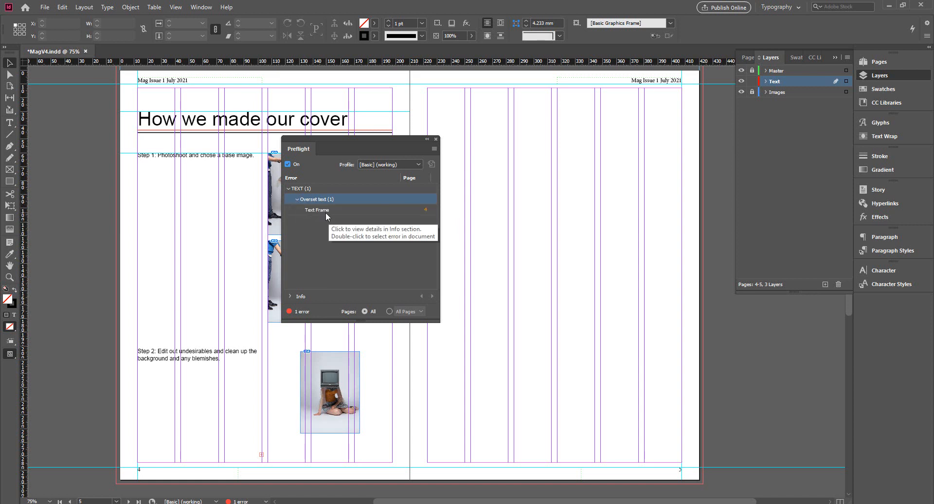
click(425, 211)
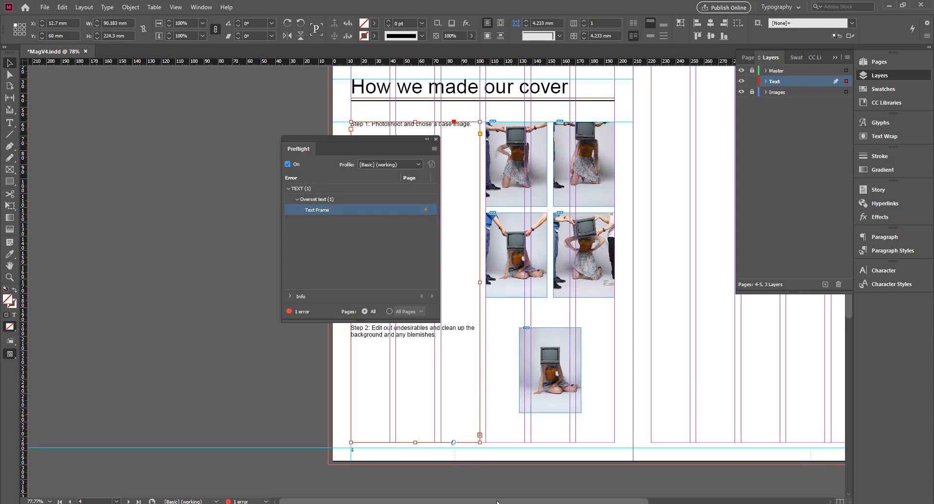
Step: Thread the overset text from page 4 into a new full-height frame on page 5, about 92.3 by 271.6 mm
drag(497, 501, 599, 497)
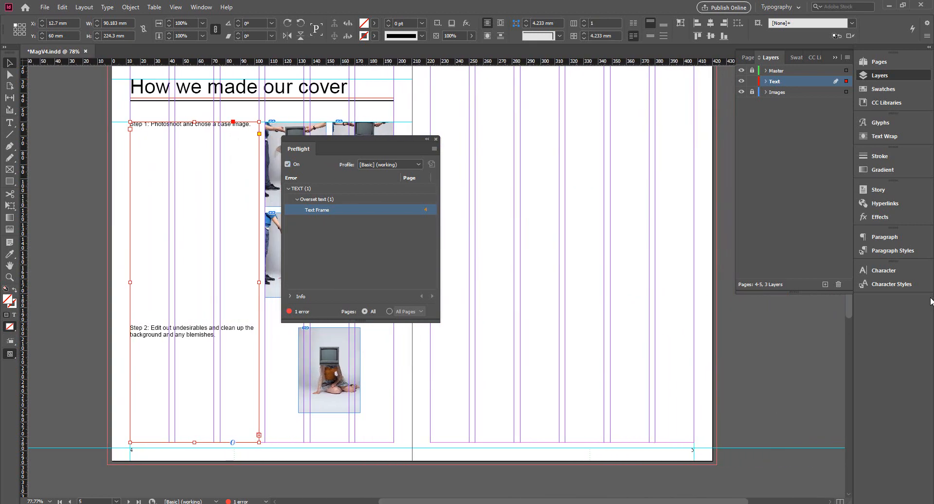
scroll(847, 305, up, 3)
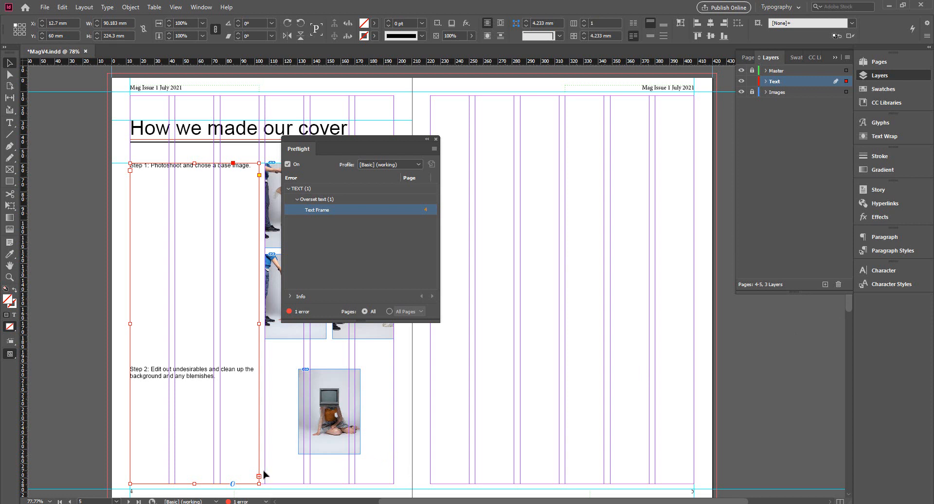
click(259, 476)
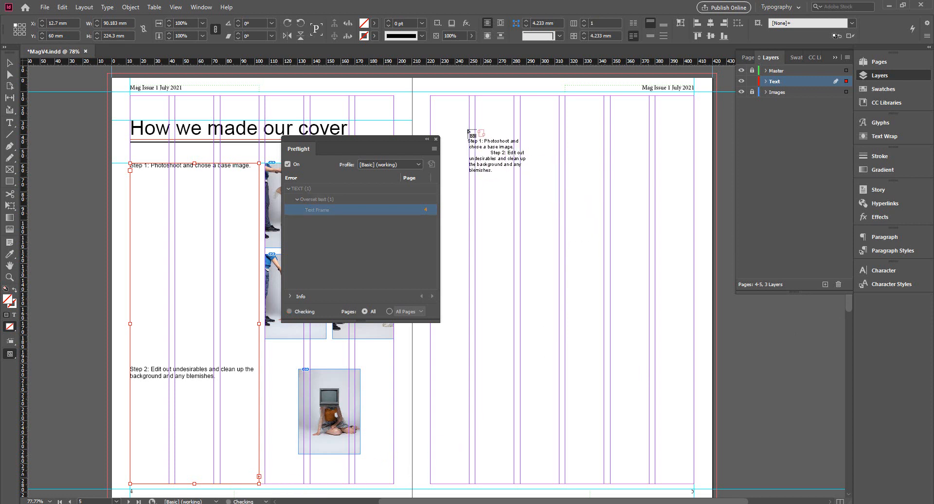
drag(430, 96, 562, 484)
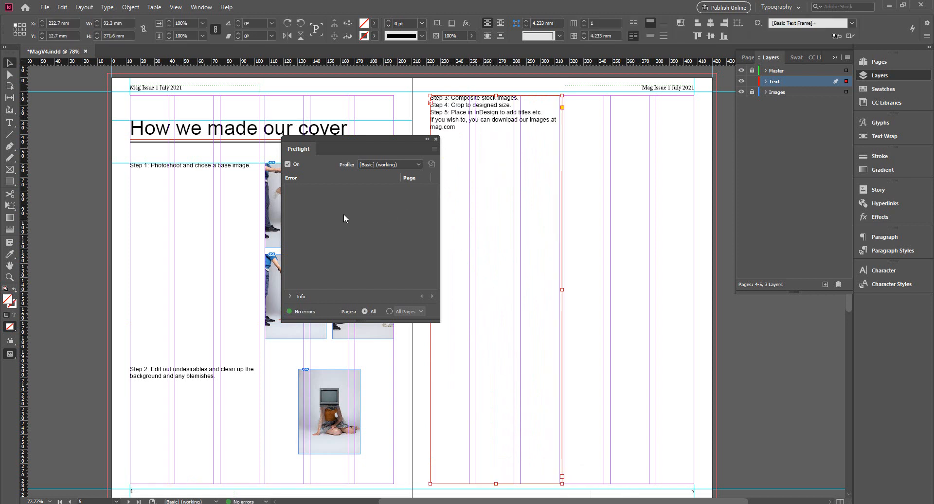
Step: Close Preflight and narrow the page 5 text frame to the edge of the third column, 90.183 mm wide
drag(337, 146, 264, 174)
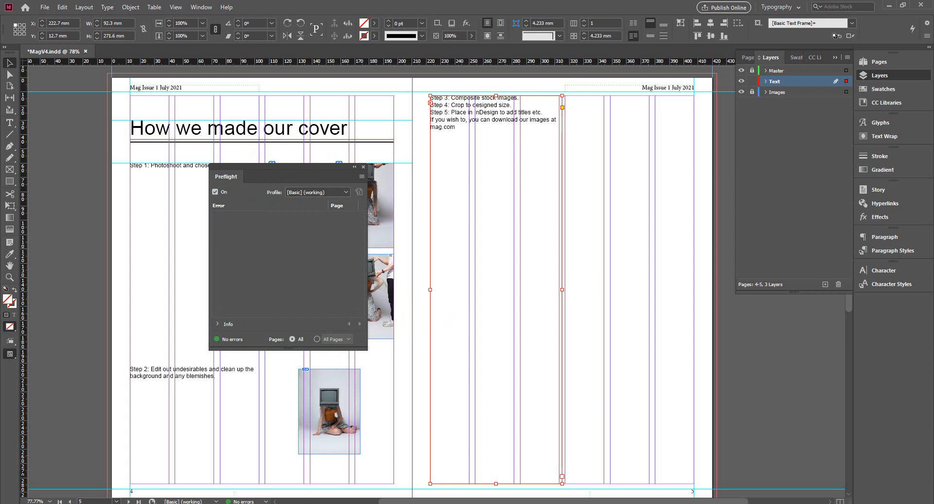
click(363, 167)
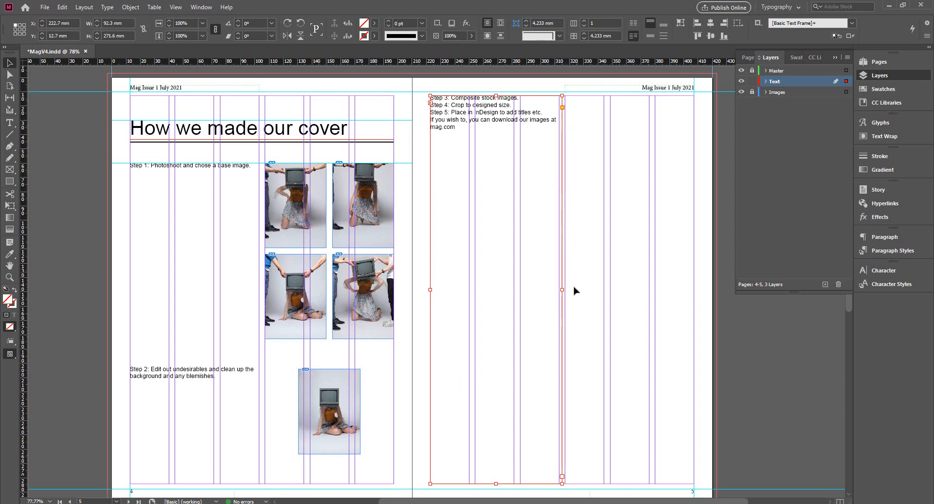
drag(559, 290, 558, 290)
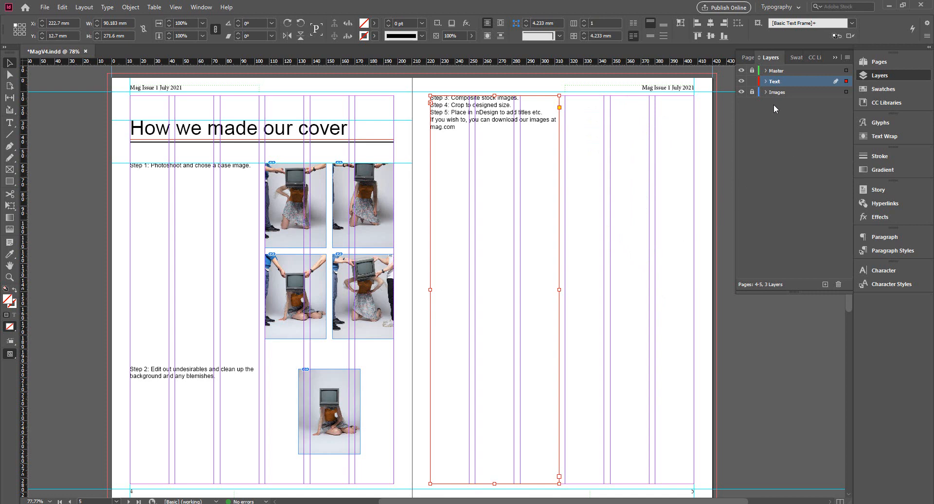
Step: Lock the Text layer, then unlock the Images layer and make it the active layer
click(753, 81)
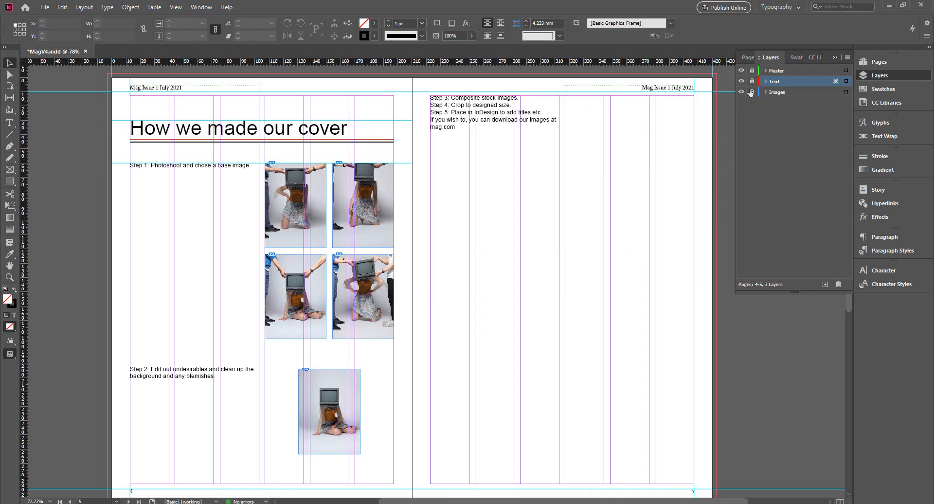
click(778, 92)
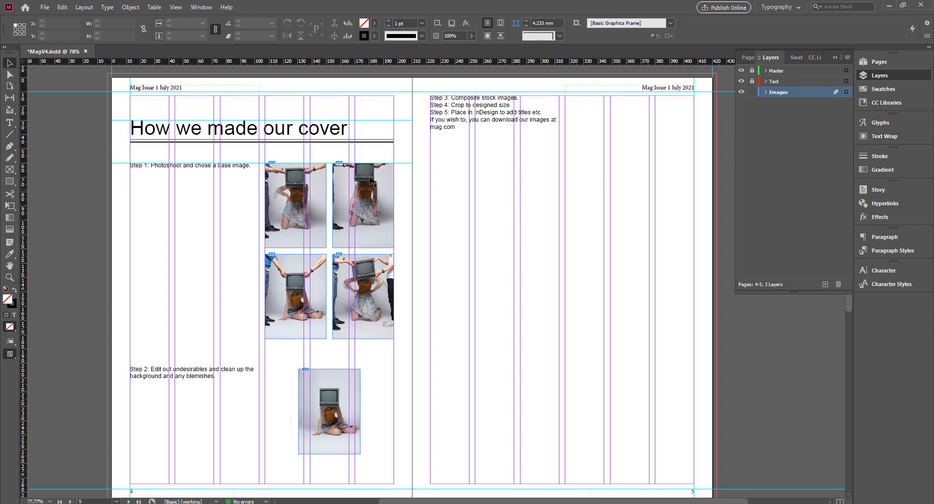
Step: Copy page 4's upper-right photo frame twice to page 5, side by side at X 317.117 and 364.325 mm, Y 12.7 mm
click(374, 201)
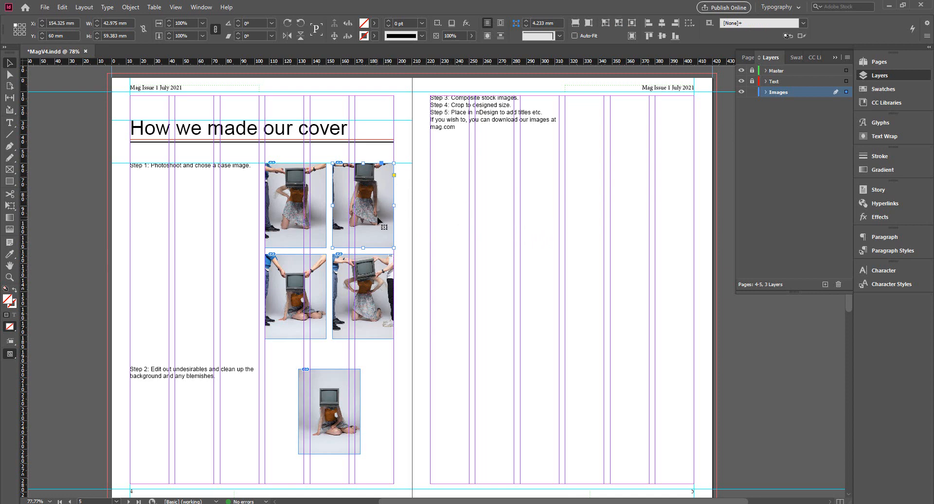
alt+drag(379, 221, 452, 297)
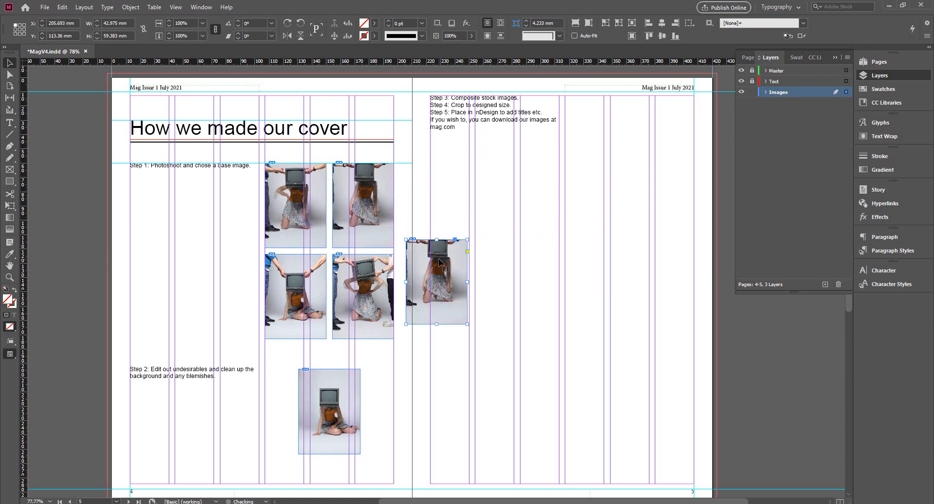
drag(440, 262, 599, 118)
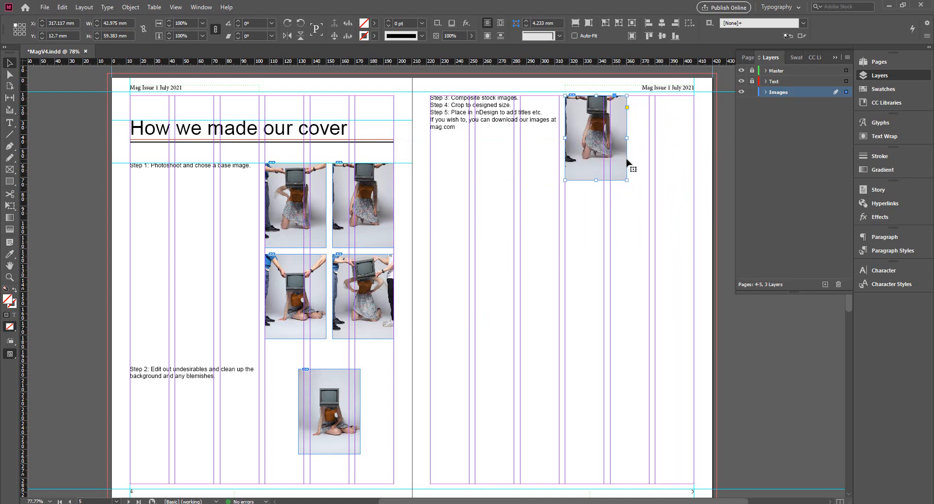
drag(458, 267, 682, 125)
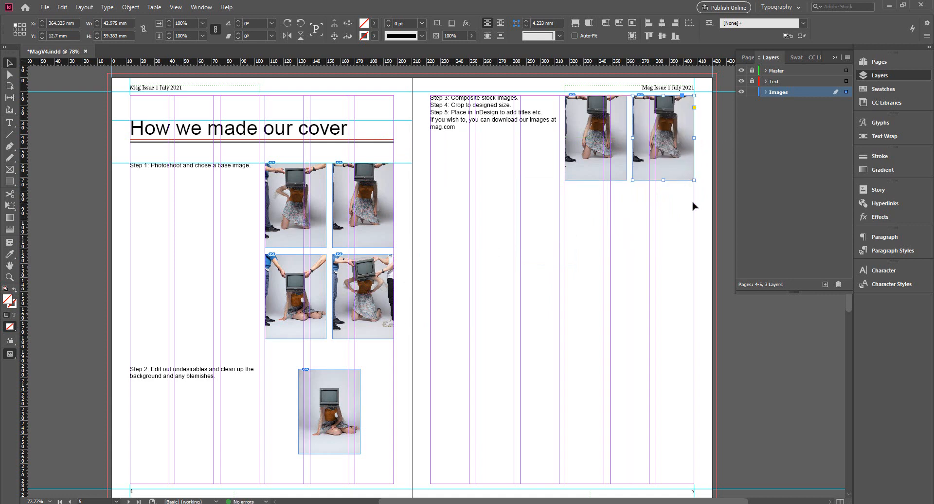
Step: Add a third copy of the photo frame centred below the pair on page 5, at X 340.721 mm, Y 76 mm
key(ctrl+z)
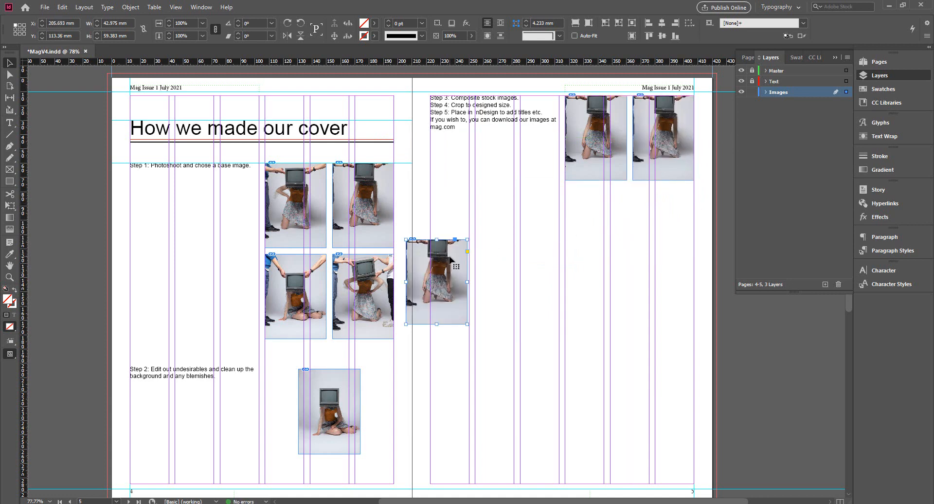
drag(459, 257, 645, 209)
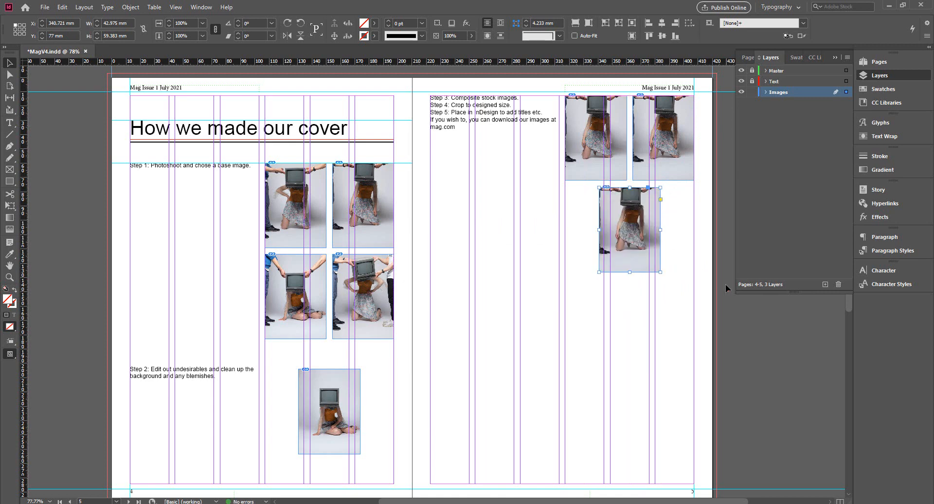
key(Up)
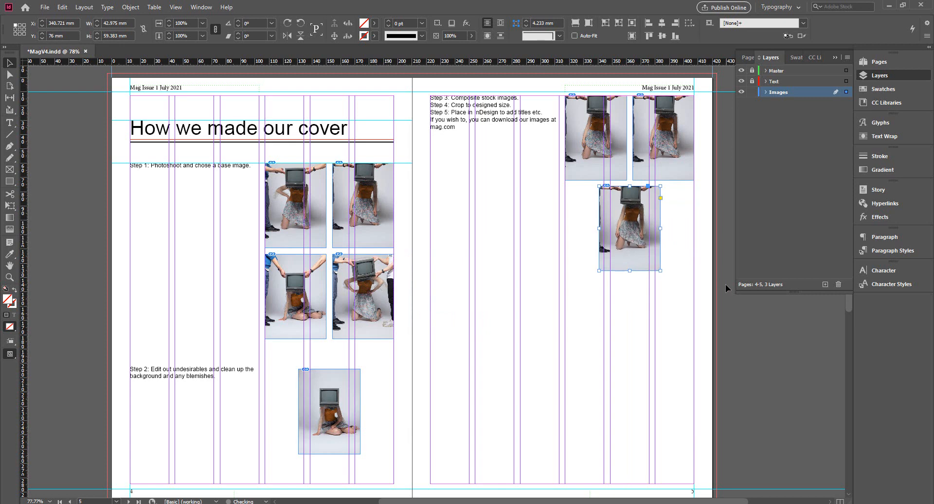
click(676, 215)
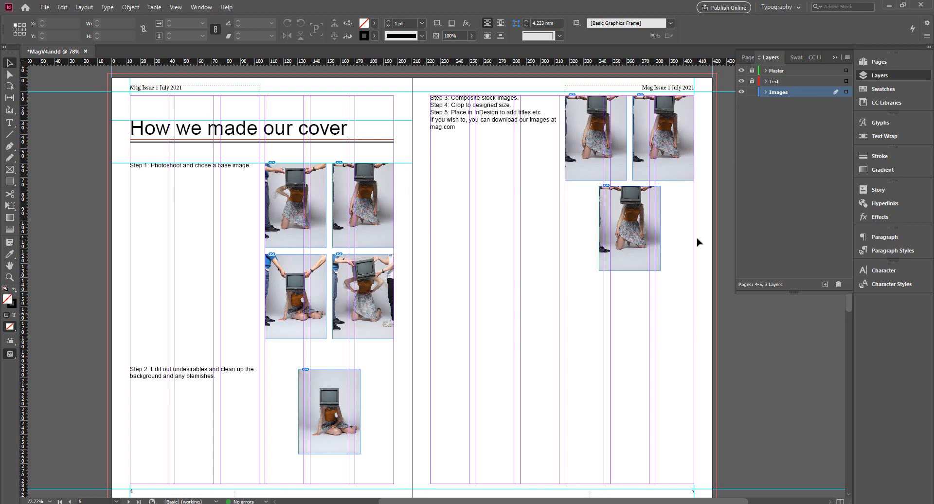
Step: Replace the upper-left photo on page 5 with 80s bkground.jpg and fill its frame proportionally
click(617, 158)
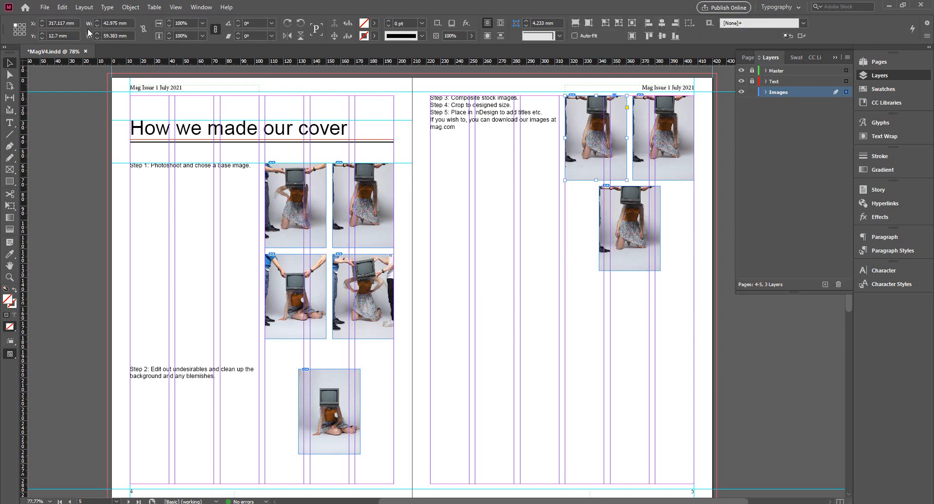
click(44, 7)
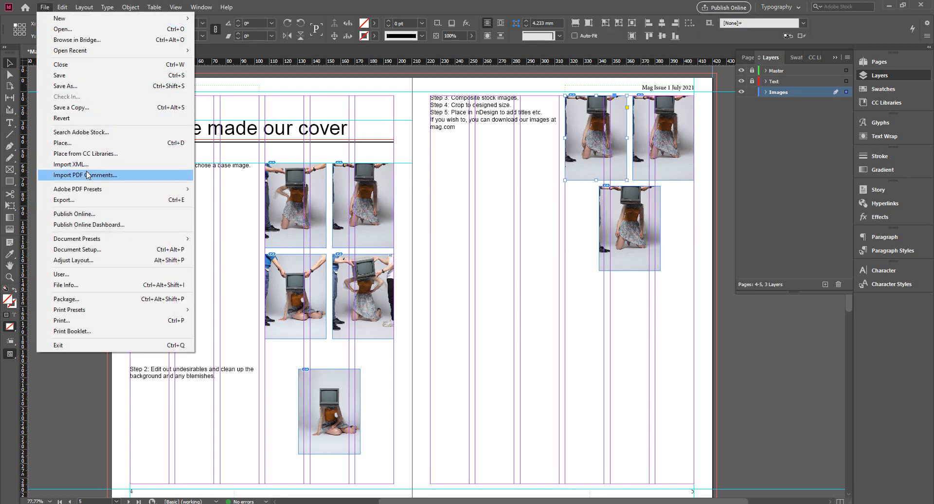
click(77, 143)
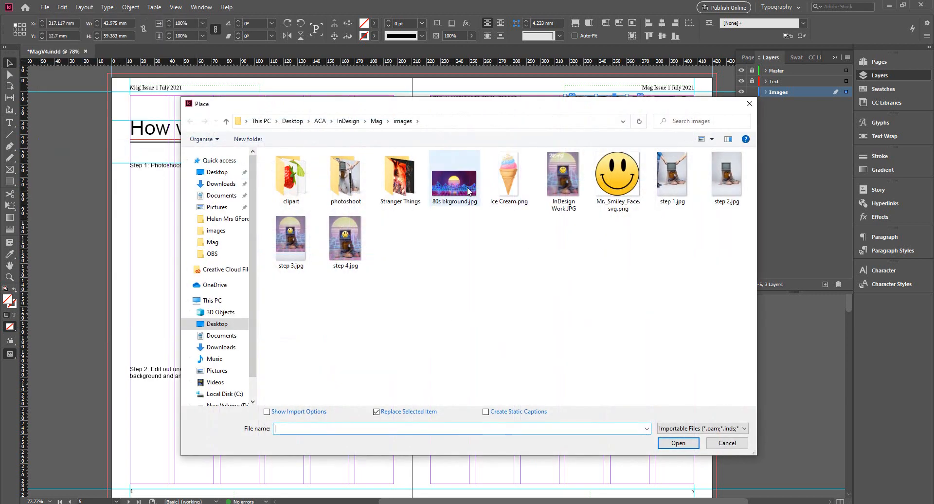
click(455, 194)
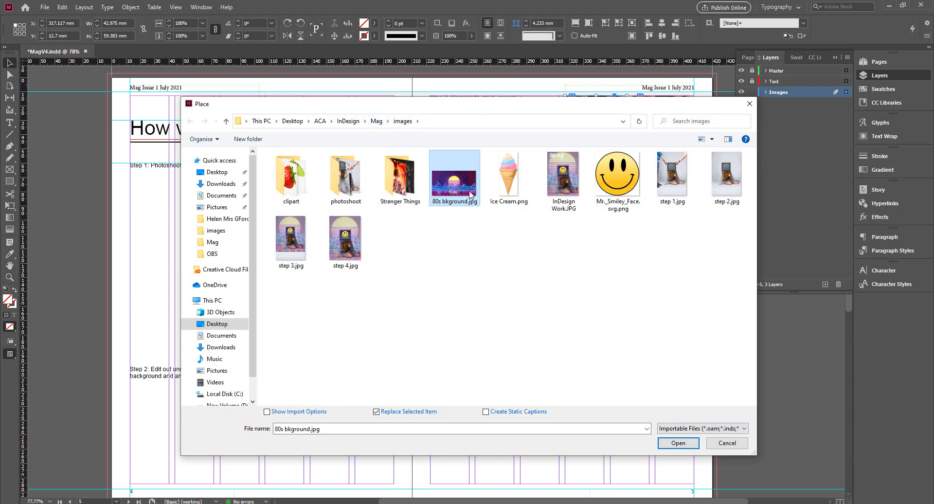
click(681, 443)
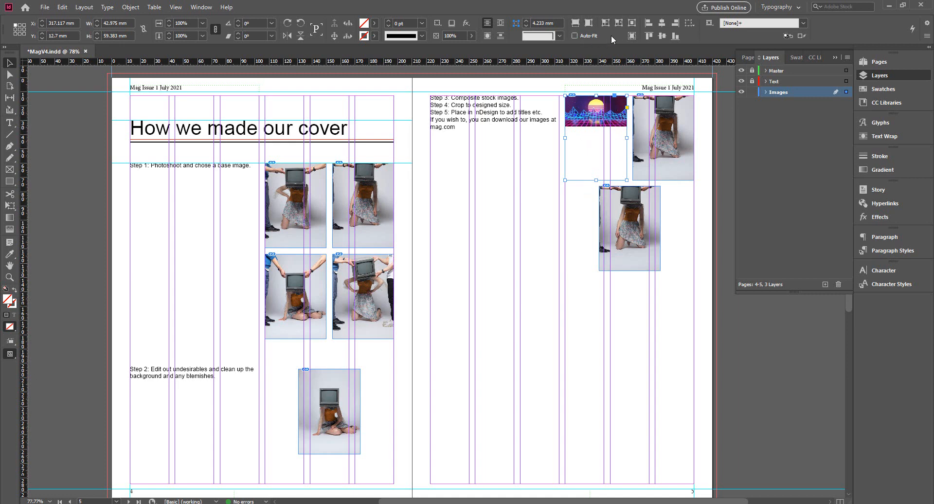
click(575, 25)
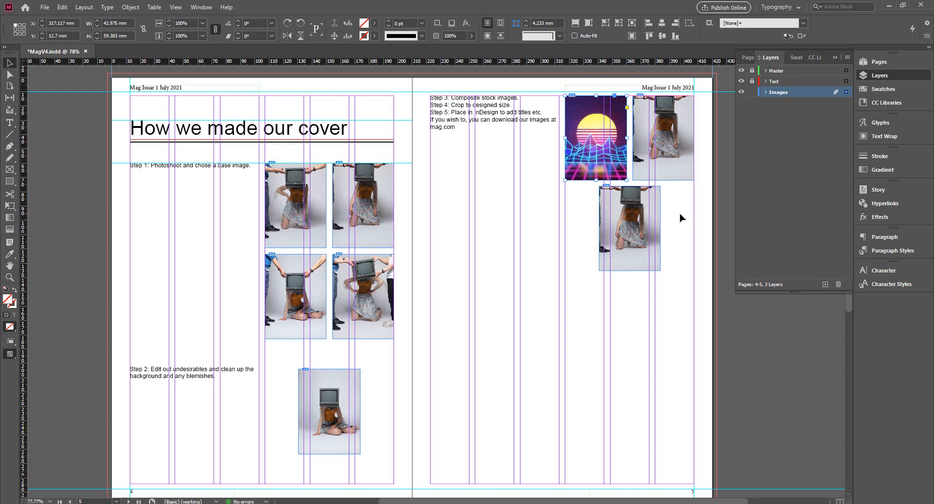
click(715, 261)
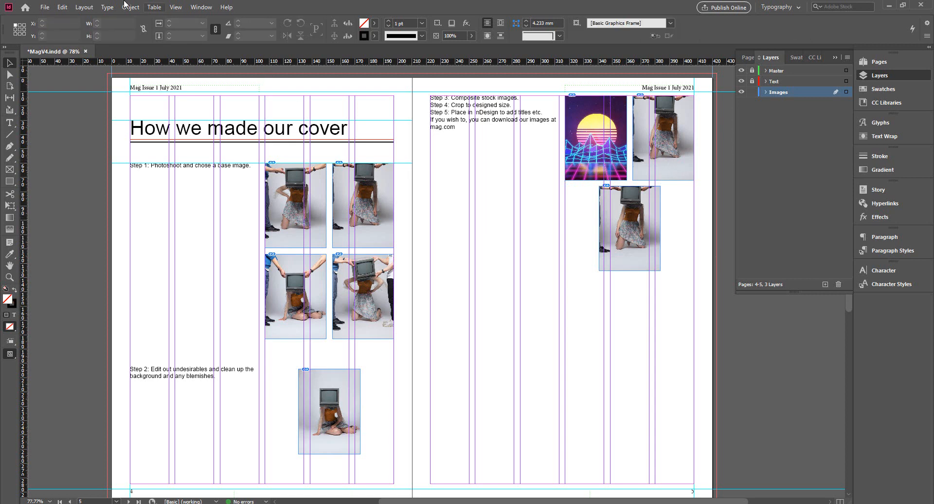
Step: Load Mr._Smiley_Face.svg.png from the images folder for placing, with no frame selected
click(47, 9)
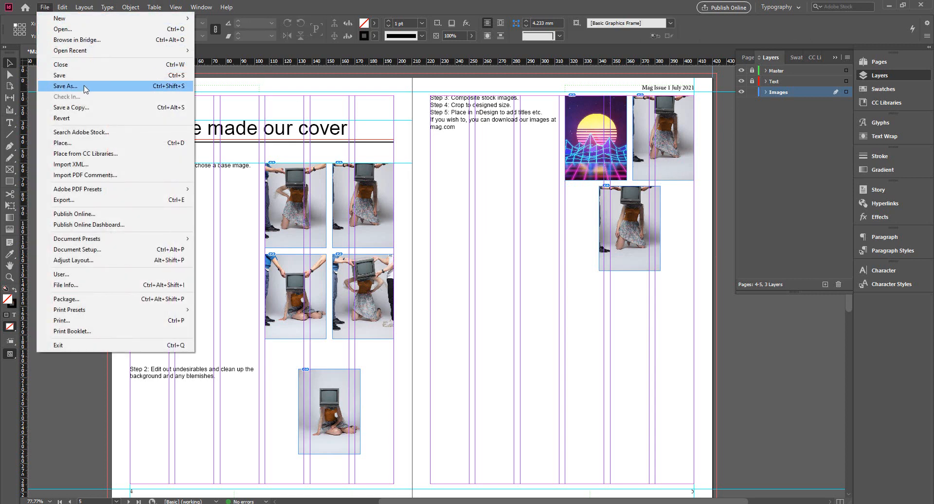
click(73, 142)
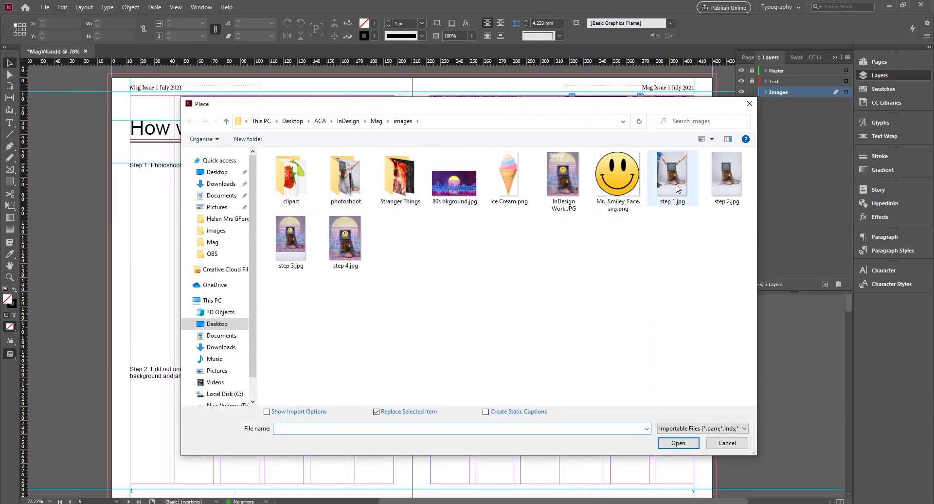
click(626, 189)
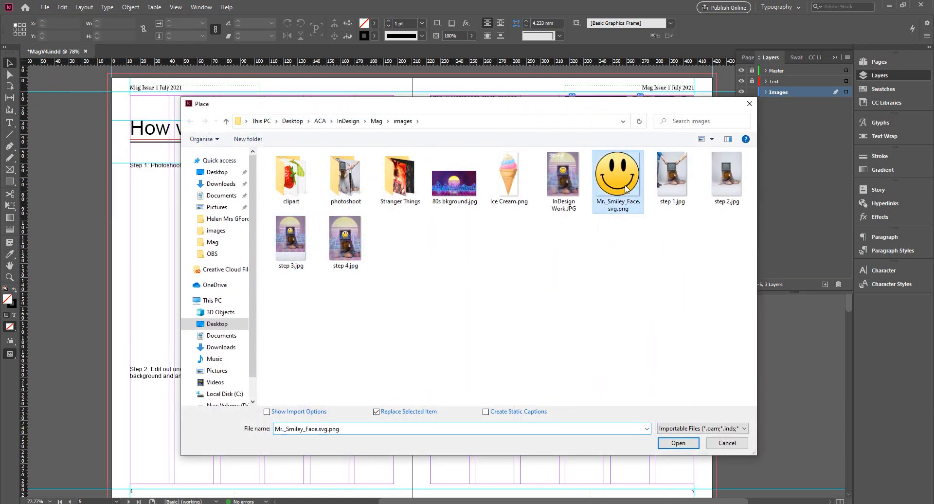
click(678, 442)
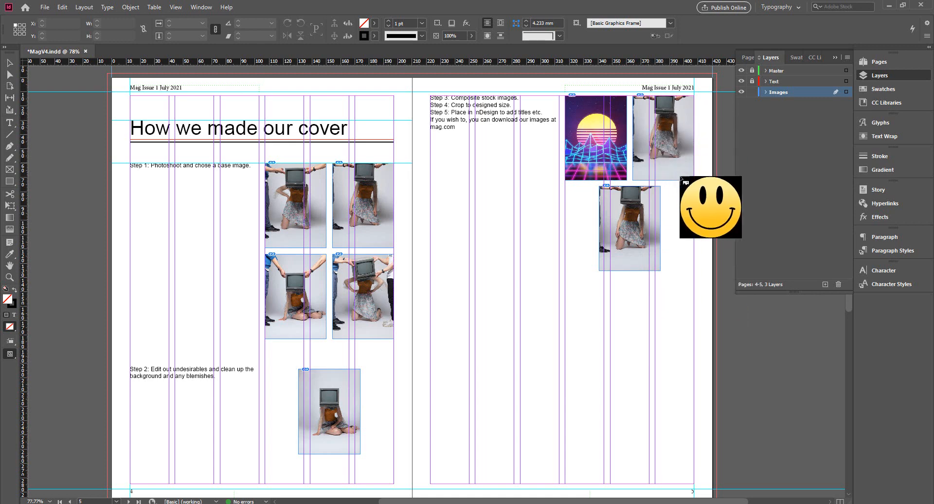
click(660, 132)
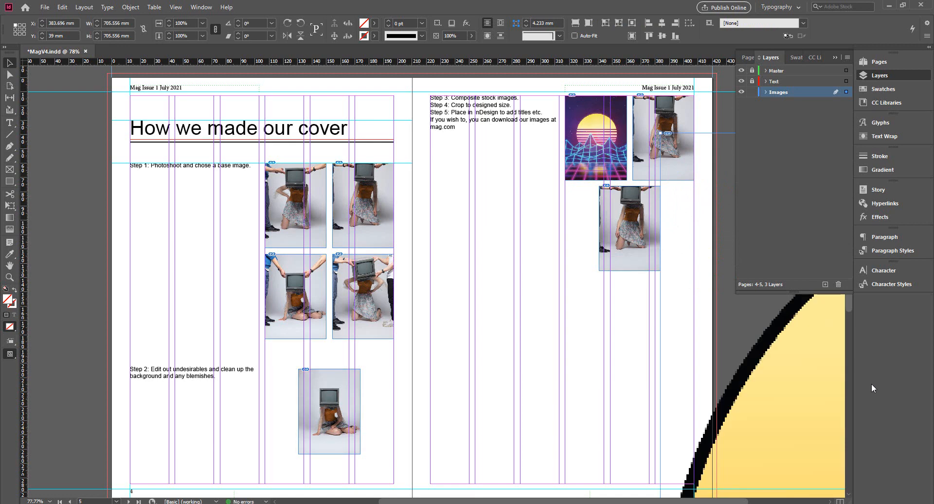
drag(818, 387, 435, 300)
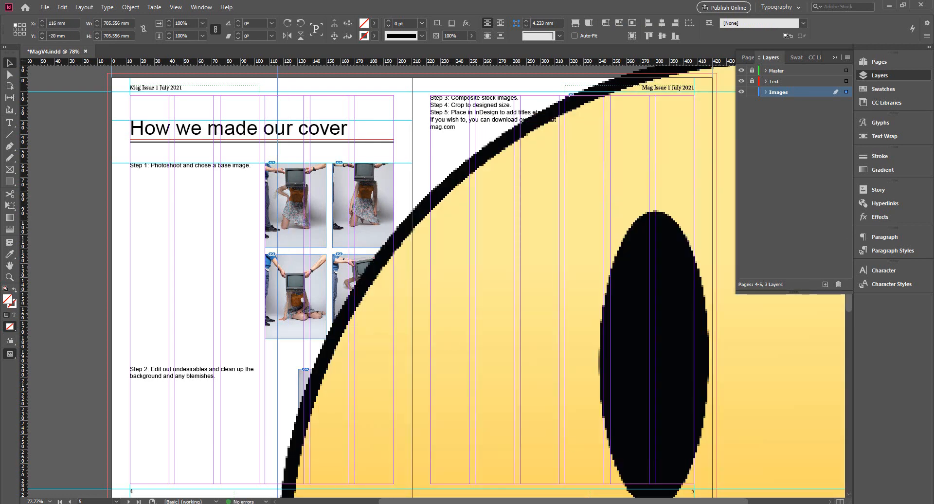
key(ctrl+z)
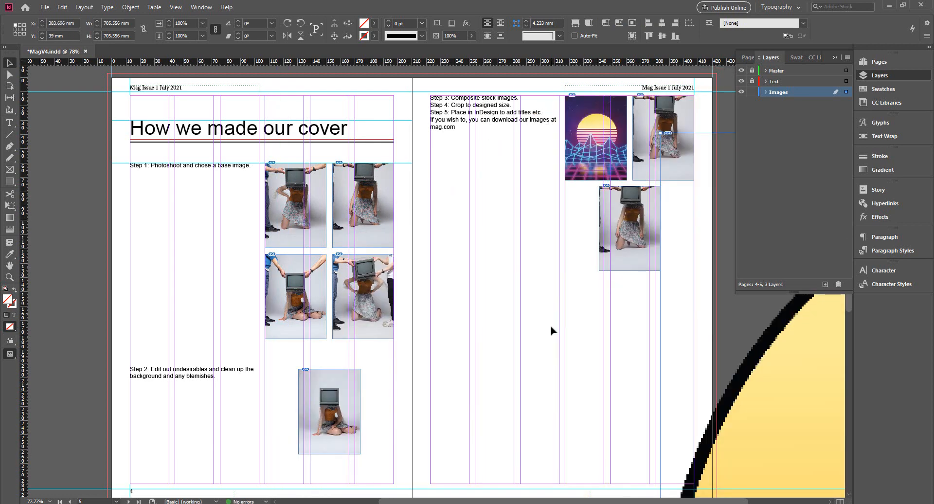
key(ctrl+z)
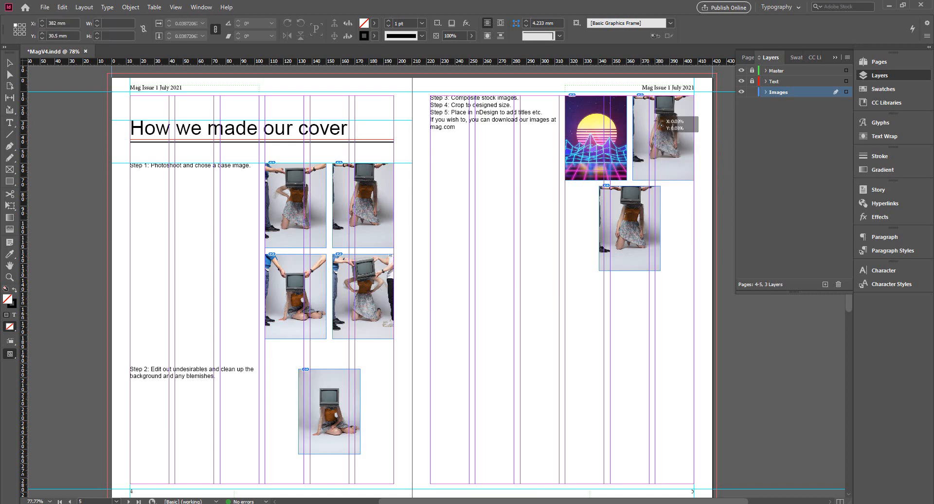
Step: Place the loaded smiley image into page 5's upper-right frame and fit the content proportionally
click(664, 131)
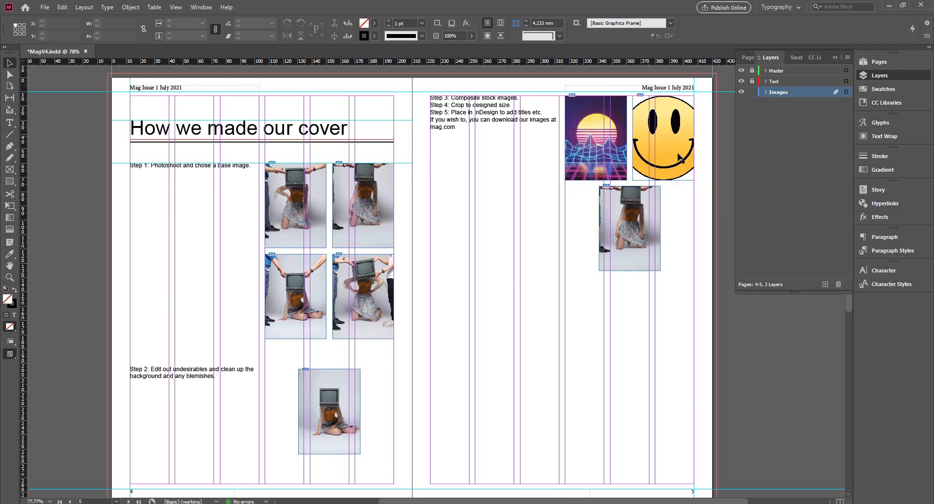
click(680, 157)
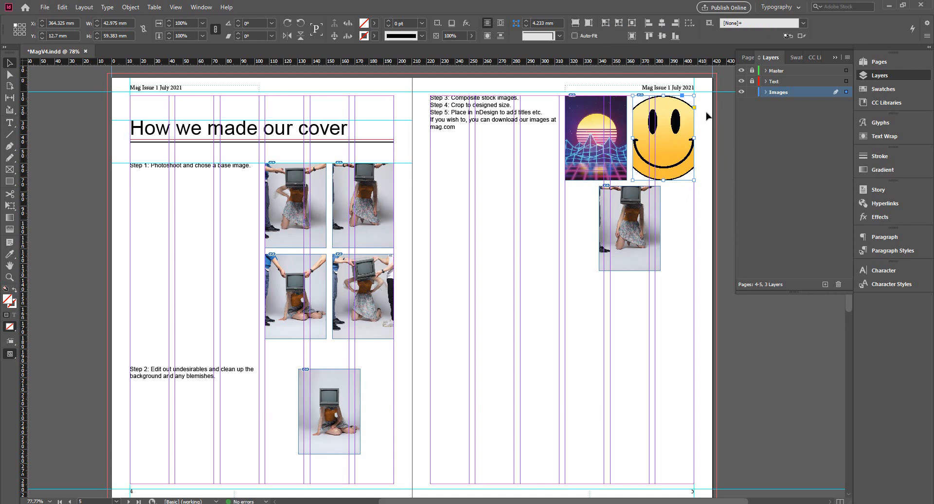
click(577, 26)
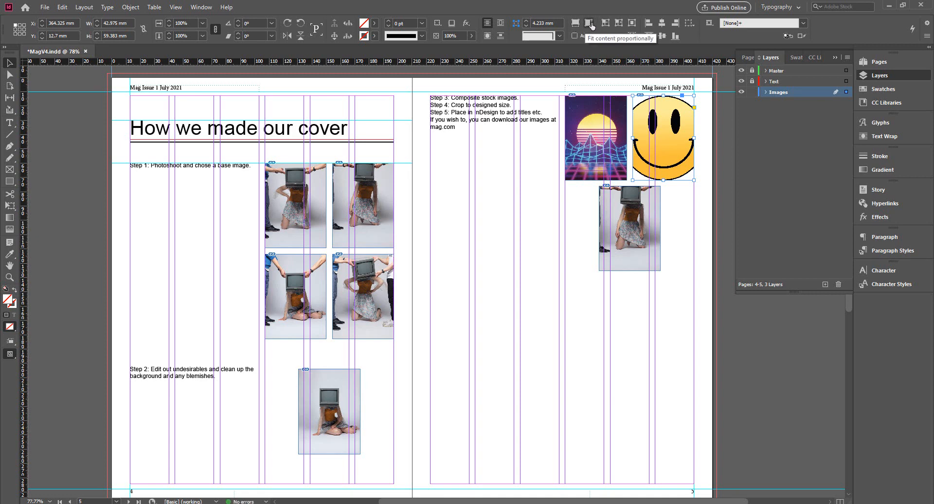
click(589, 23)
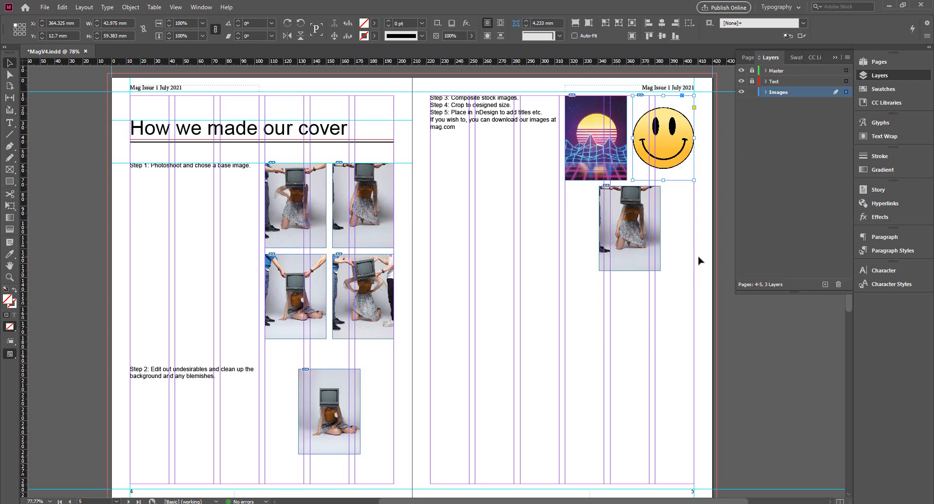
Step: Replace the photo in the frame centred below the pair on page 5 with step 3.jpg
click(631, 226)
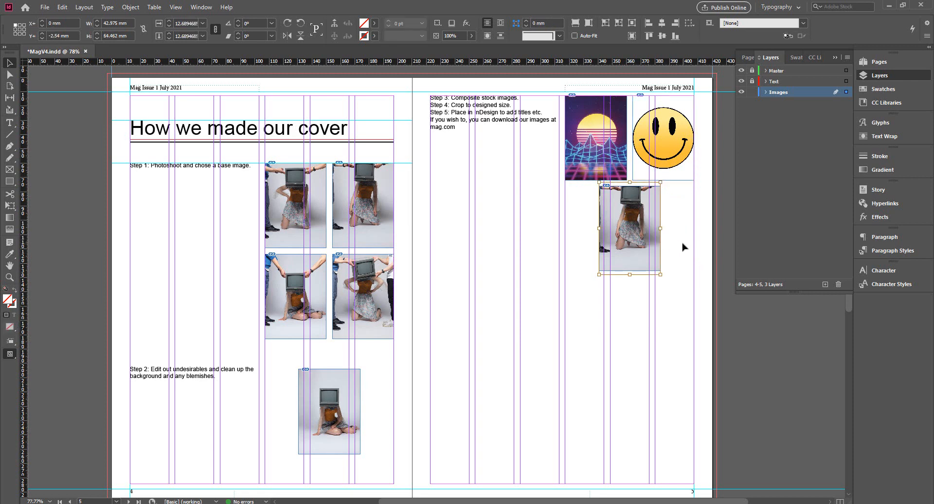
key(Escape)
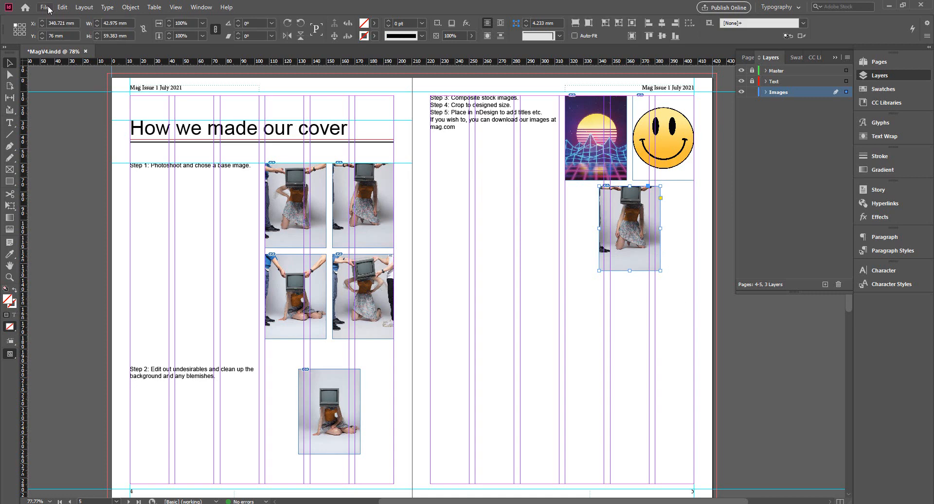
click(48, 7)
click(55, 7)
click(51, 7)
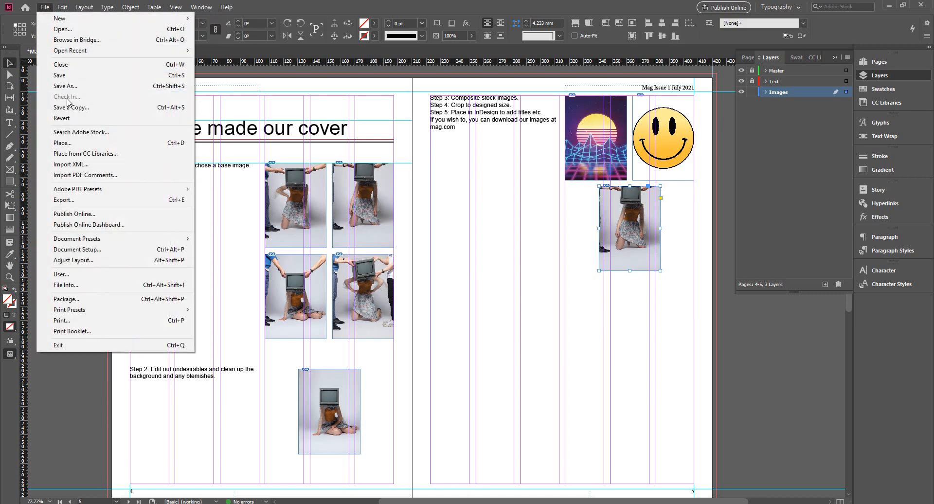
click(67, 143)
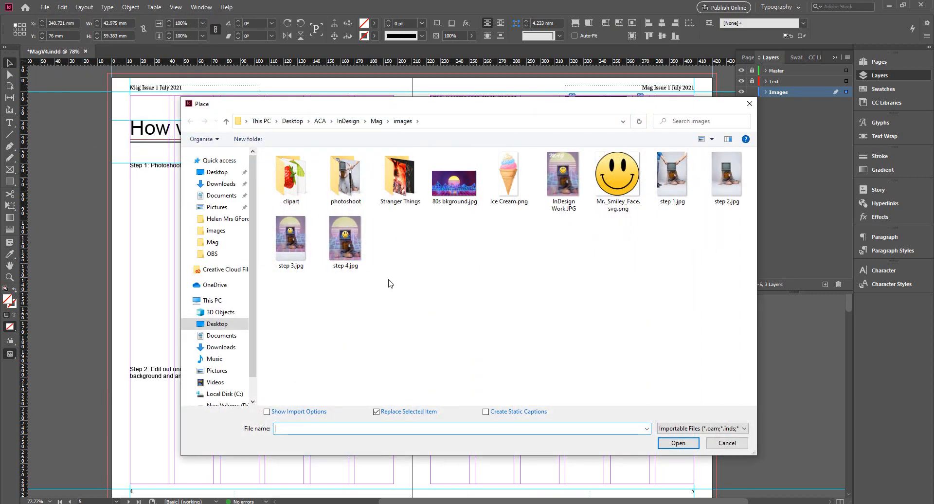
click(291, 245)
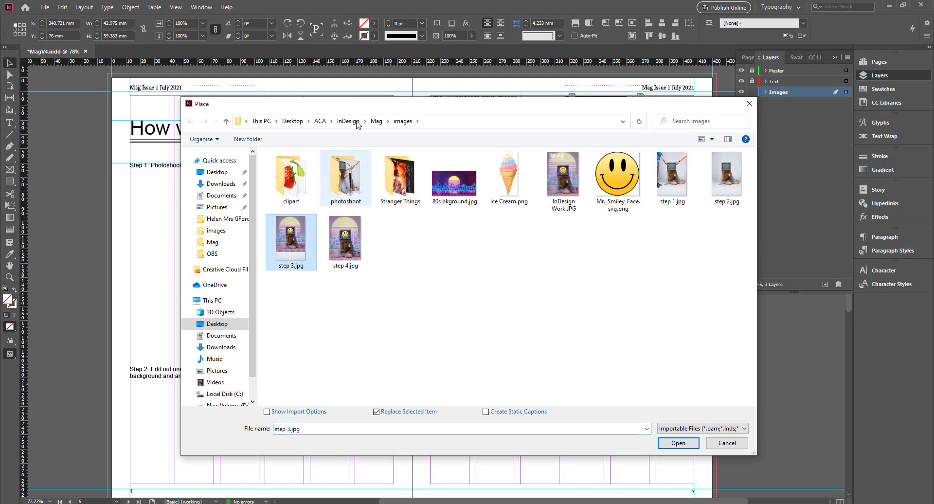
drag(377, 106, 391, 134)
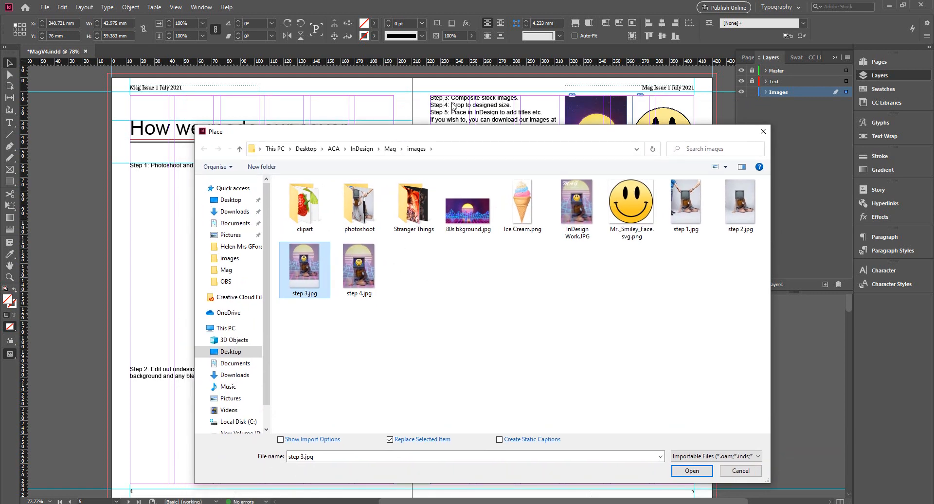
click(691, 470)
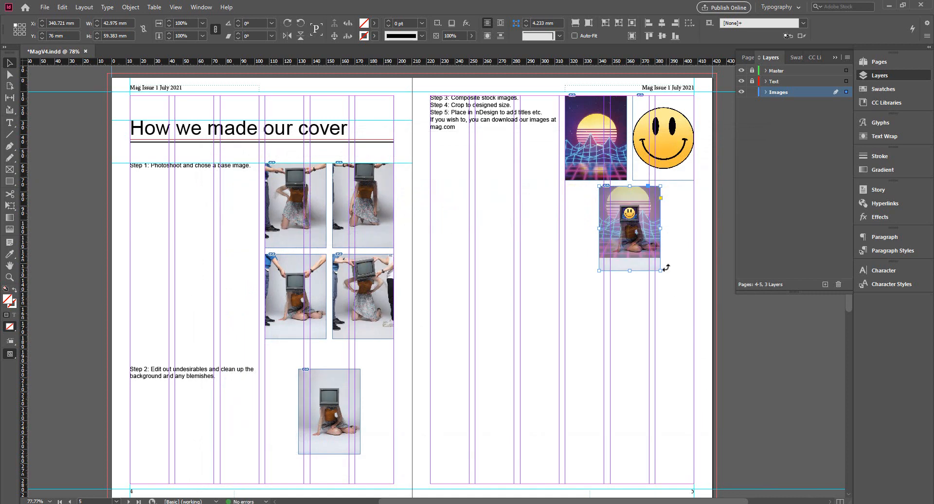
click(674, 292)
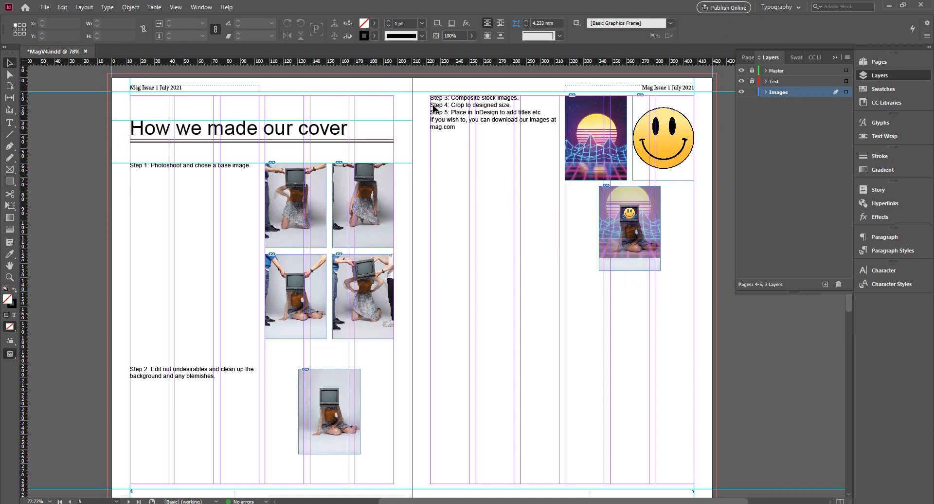
Step: Unlock the Text layer and insert blank lines before "Step 4: Crop to designed size." until it sits below page 5's third image
click(753, 82)
double_click(431, 105)
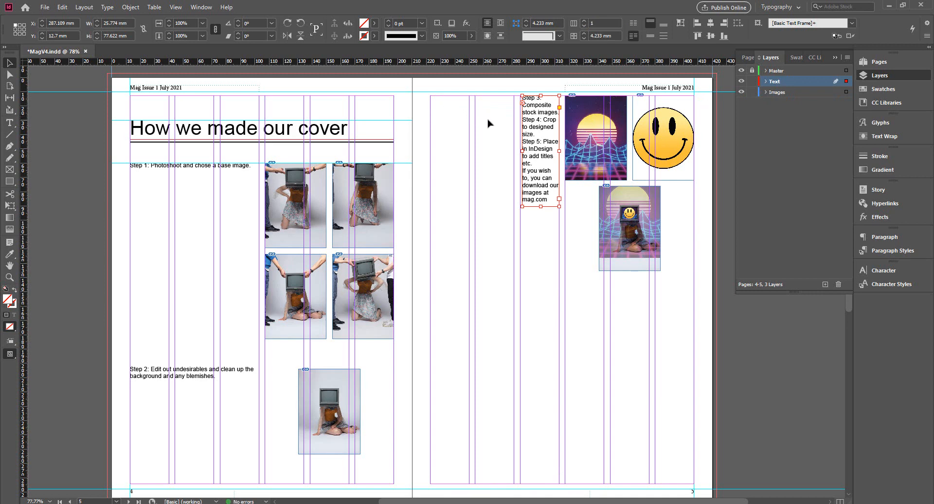
key(ctrl+z)
double_click(451, 106)
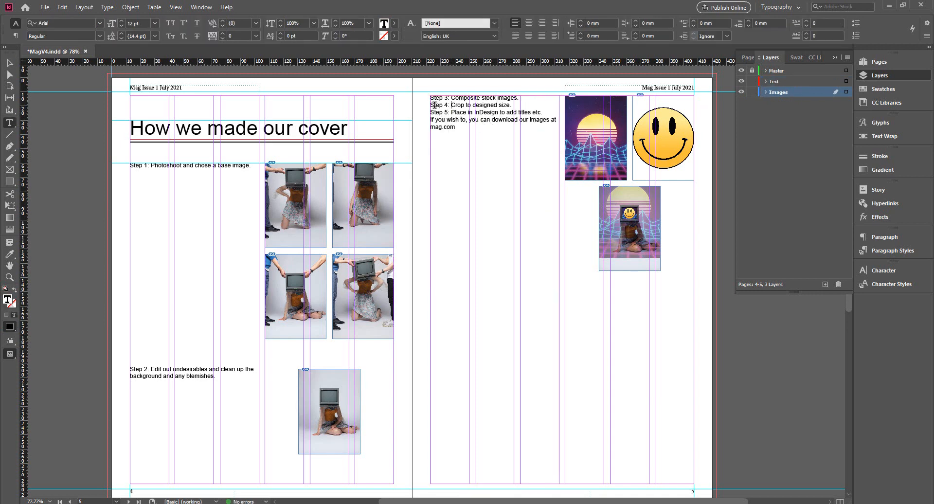
drag(433, 105, 436, 105)
key(Return)
key(Return)
key(Return)
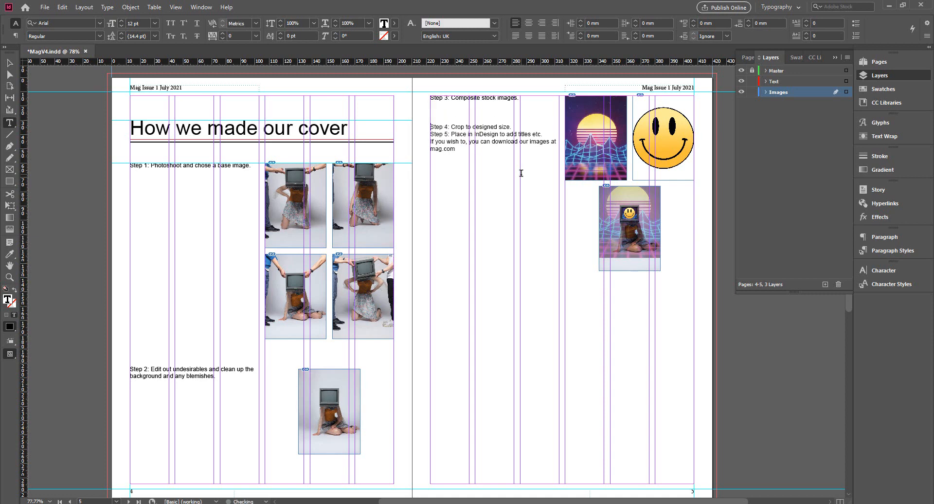
key(Return)
key(Return)
key(Return)
key(Return)
key(Return)
key(Return)
key(Return)
key(Return)
key(Return)
key(Return)
key(Return)
key(Return)
key(Return)
key(Return)
key(Return)
key(Return)
key(Return)
key(Return)
key(Return)
key(Return)
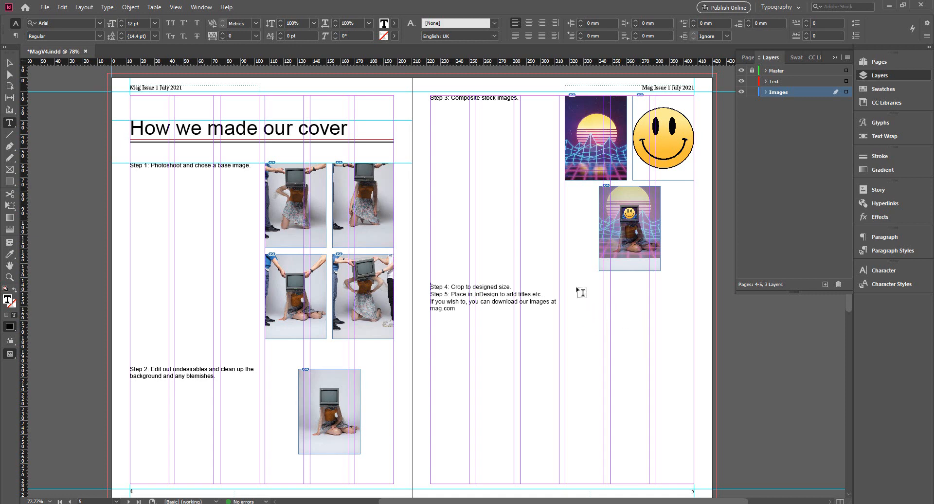
Step: Duplicate the centred step 3 image on page 5 twice below itself, keeping the copies vertically aligned and evenly spaced
click(9, 64)
click(479, 225)
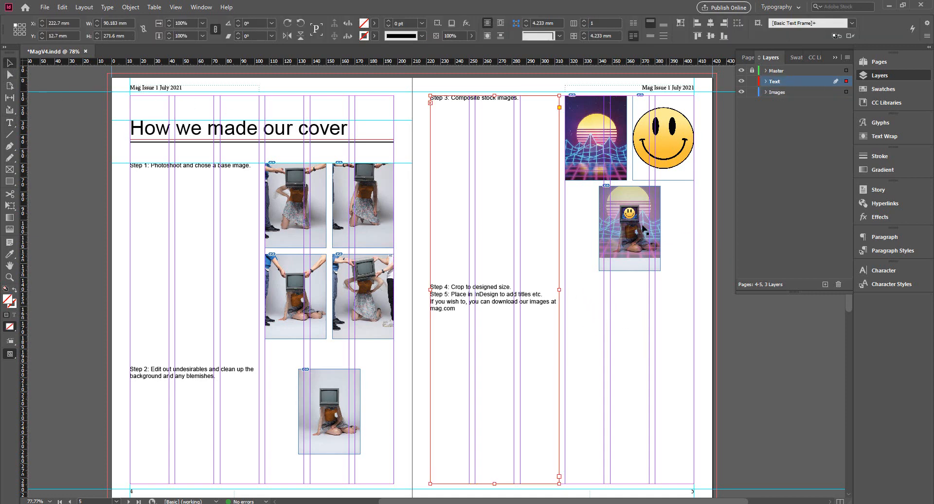
click(629, 214)
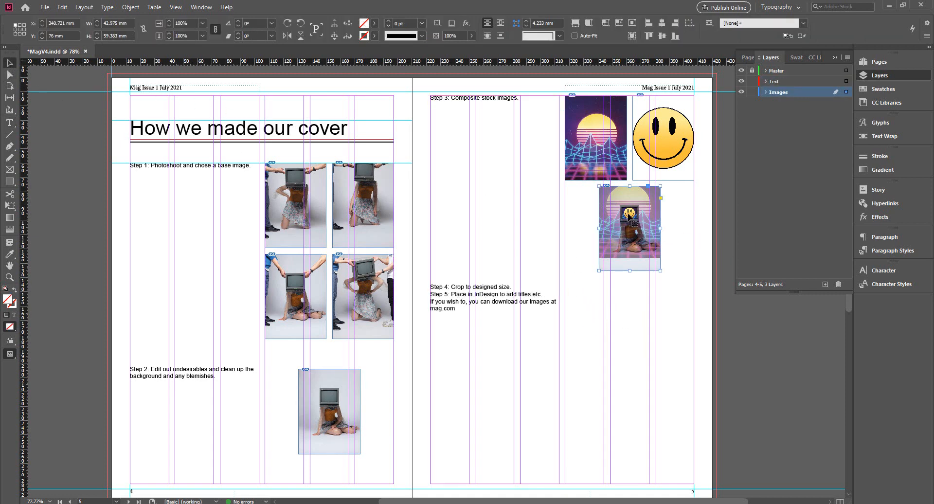
drag(631, 218, 640, 422)
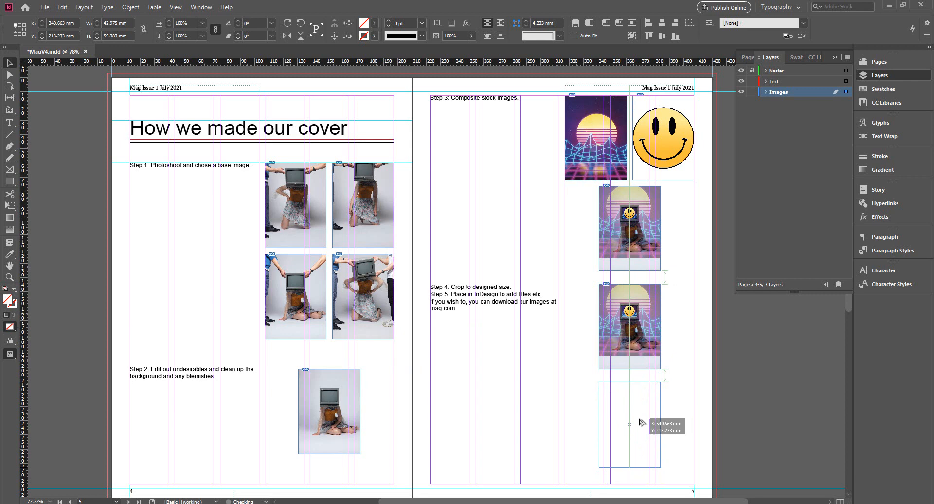
mouse_move(641, 422)
mouse_down()
mouse_move(662, 421)
mouse_move(634, 420)
mouse_move(642, 419)
mouse_up()
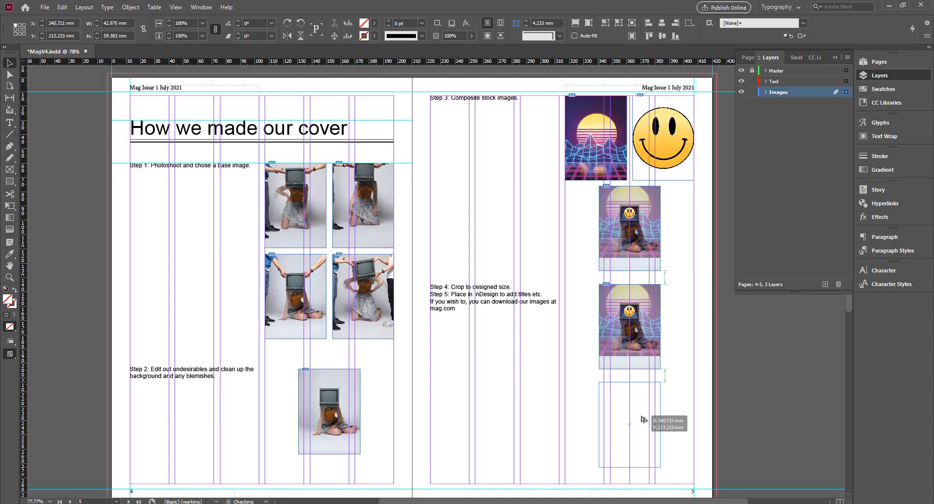
drag(642, 419, 642, 418)
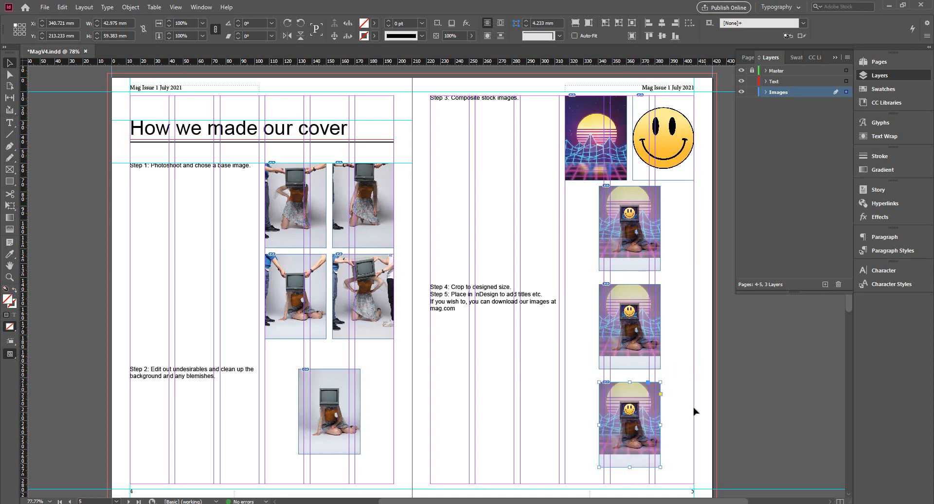
Step: Move the three stacked centred images on page 5 together down about 9 mm and right about 2 mm, and deselect them
drag(684, 400, 629, 248)
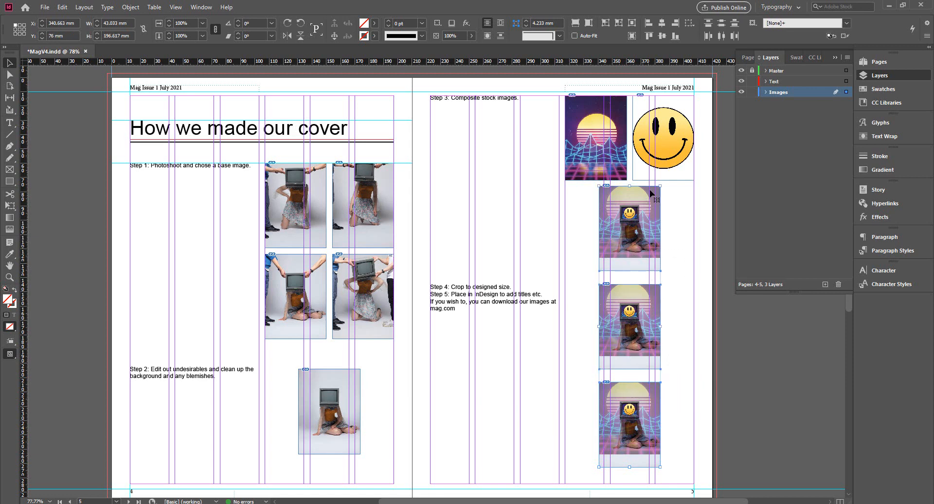
click(646, 317)
drag(645, 316, 648, 326)
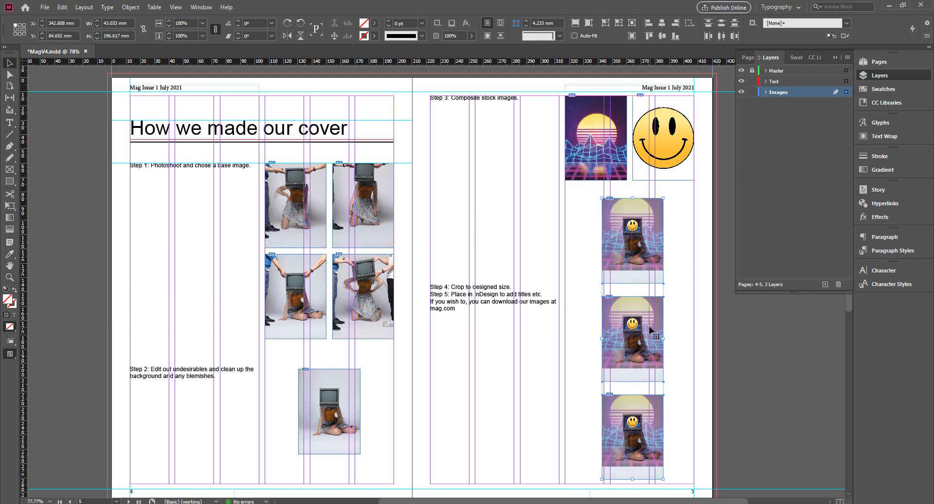
drag(648, 331, 651, 327)
click(683, 333)
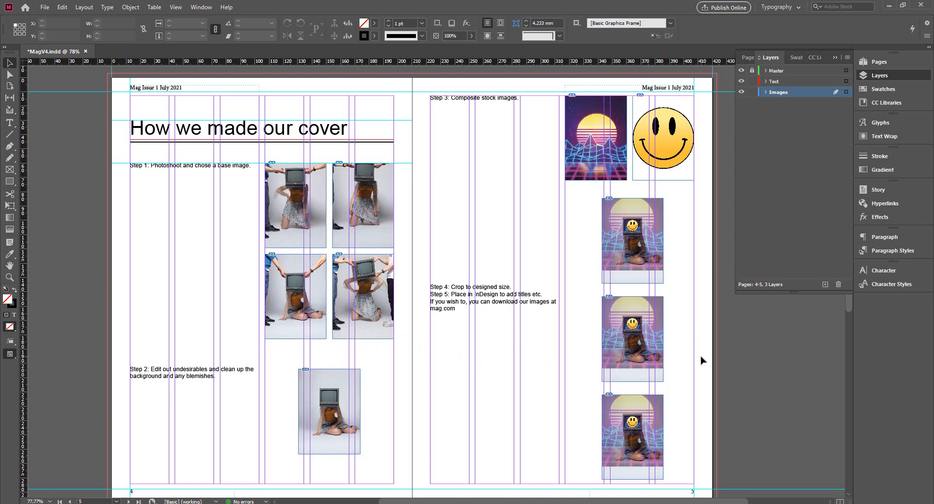
Step: Insert blank lines to align Step 4 and Step 5 with the tops of the lower two images and the download note near the bottom margin
double_click(443, 287)
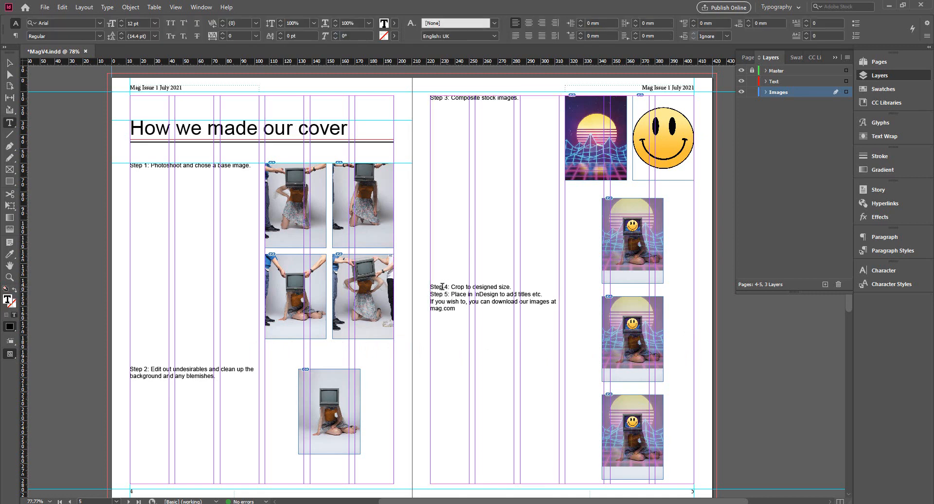
click(433, 289)
key(Return)
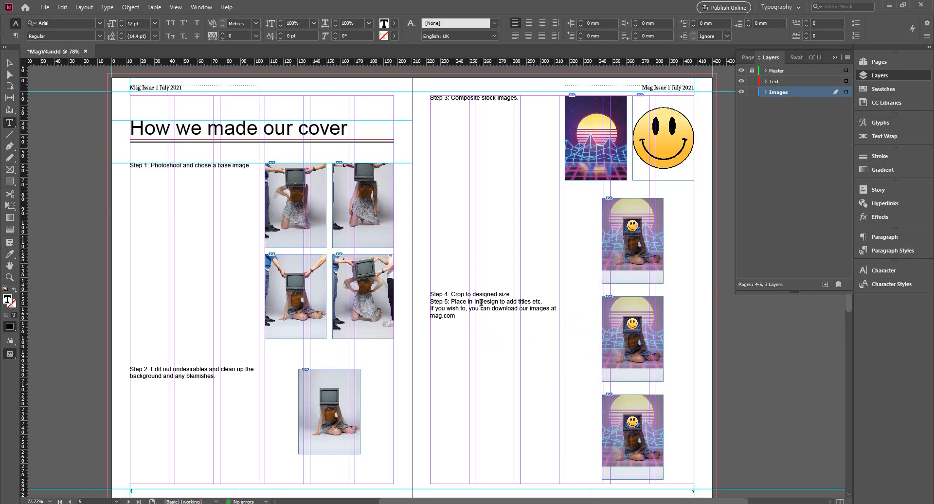
key(Return)
key(Return)
key(Return)
key(Return)
key(Return)
key(Return)
key(Return)
key(Return)
key(Return)
key(Return)
key(Return)
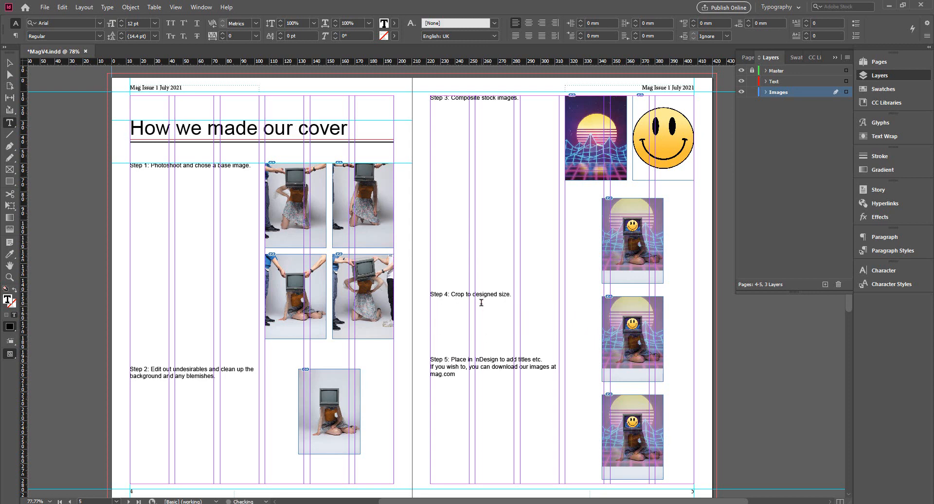
key(Return)
key(Return)
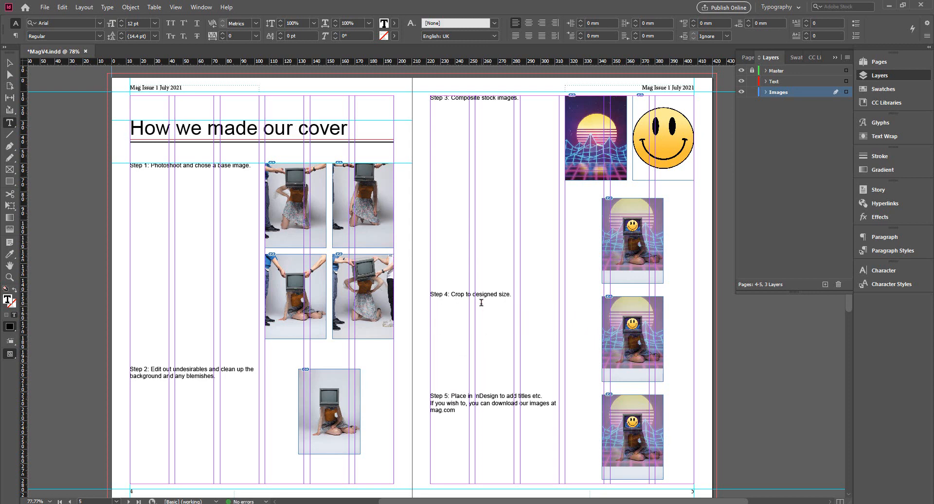
key(Return)
key(Return)
key(Return)
key(Return)
key(Return)
key(Return)
key(Return)
key(Return)
key(Return)
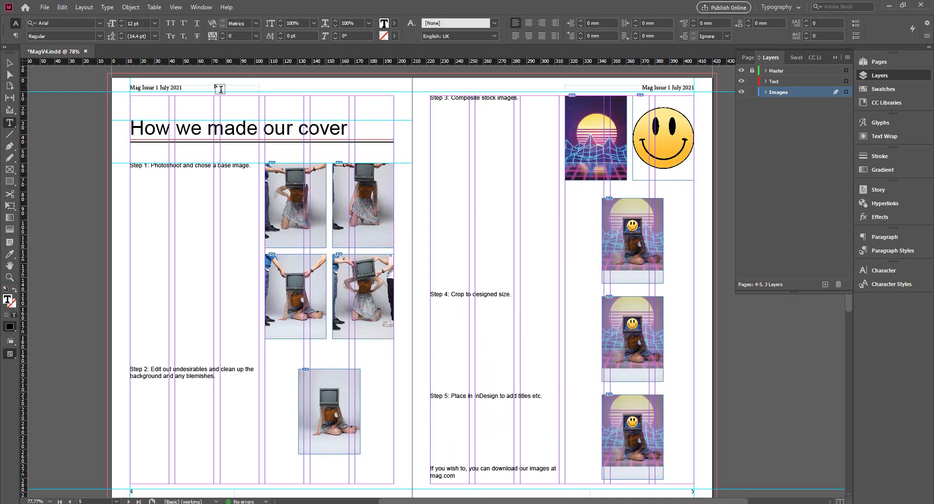
Step: Replace the image beside the Step 4 text on page 5 with step 4.jpg
click(9, 62)
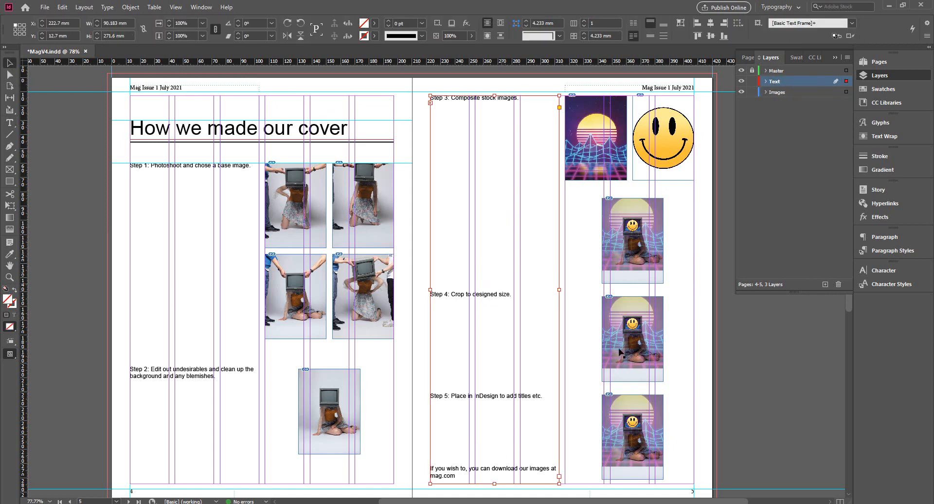
click(632, 325)
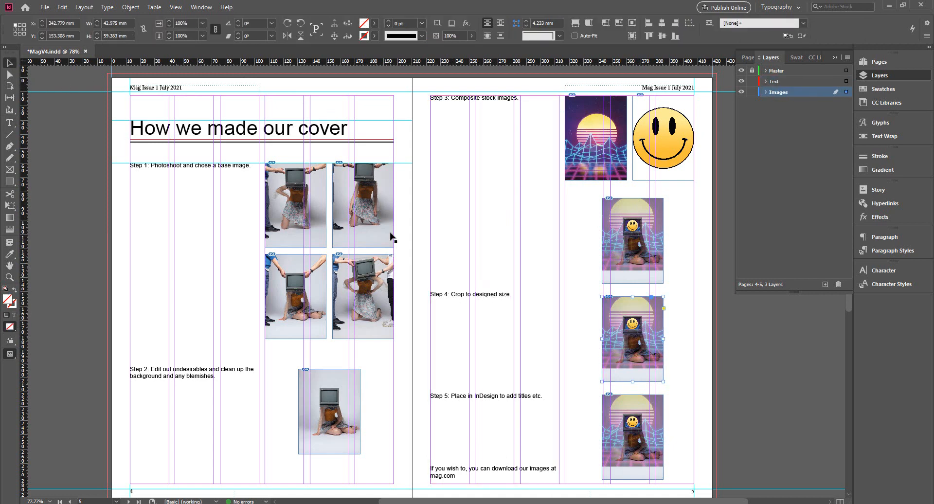
click(44, 7)
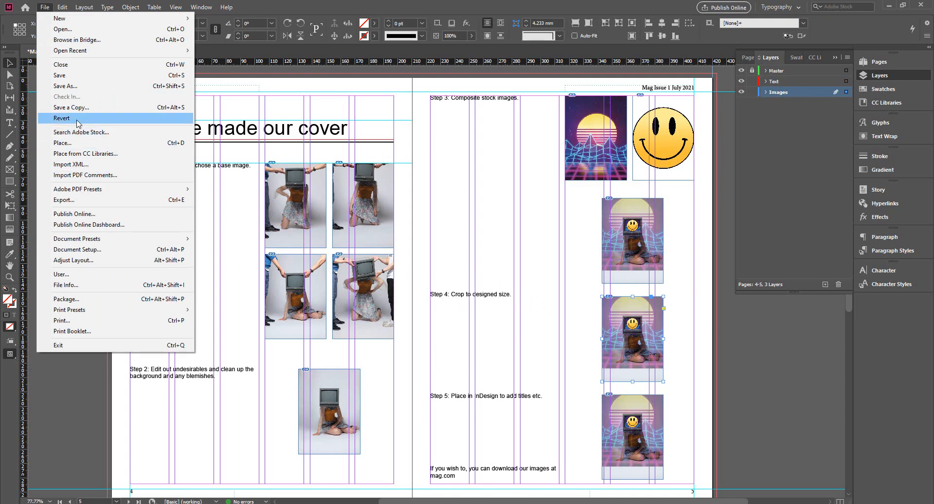
click(77, 144)
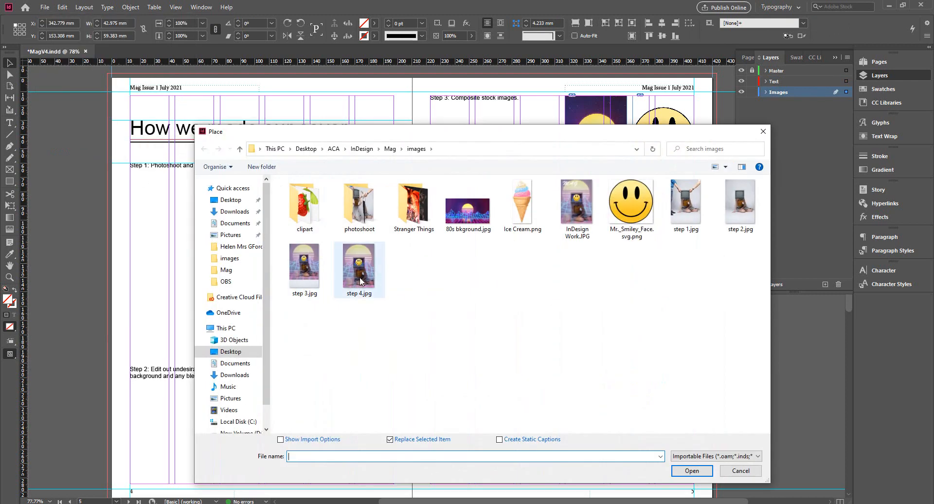
click(692, 470)
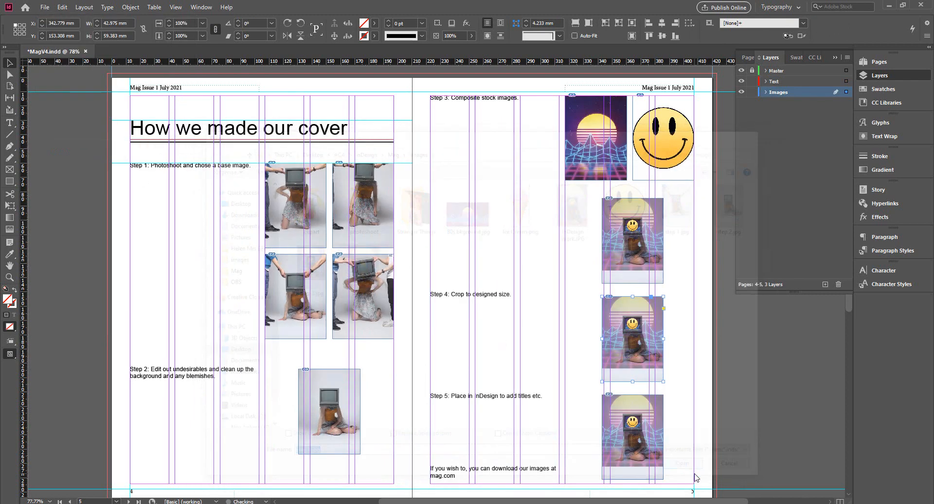
Step: Replace the image beside the Step 5 text on page 5 with InDesign Work.JPG
click(637, 426)
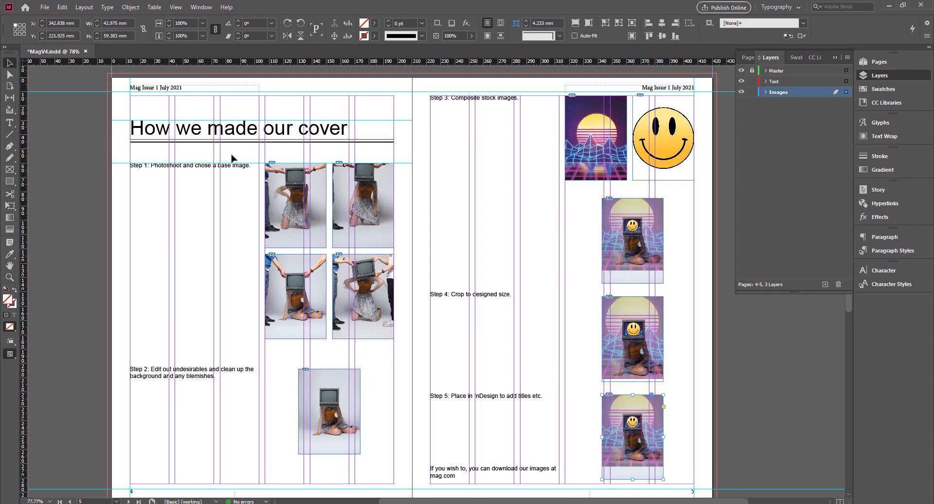
click(47, 7)
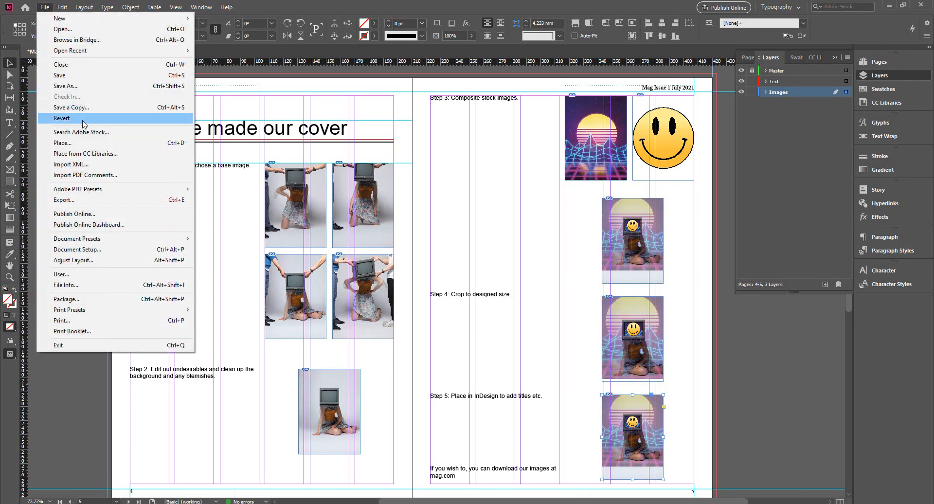
click(68, 142)
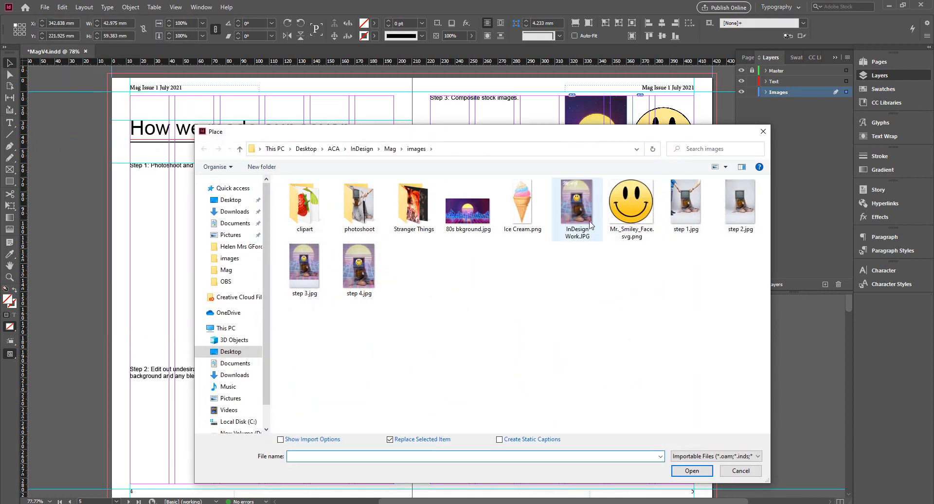
click(580, 222)
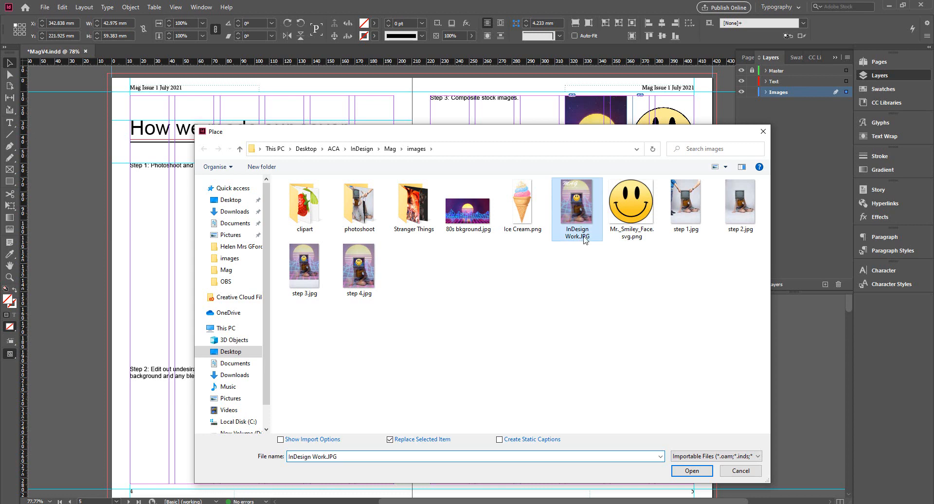
click(697, 469)
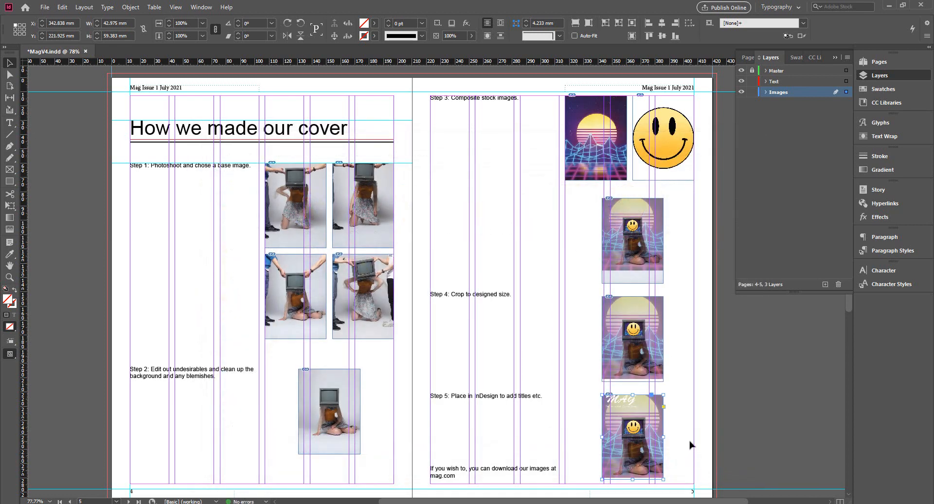
Step: Preview the spread without guides and frame edges, and return to the normal view
click(691, 444)
key(w)
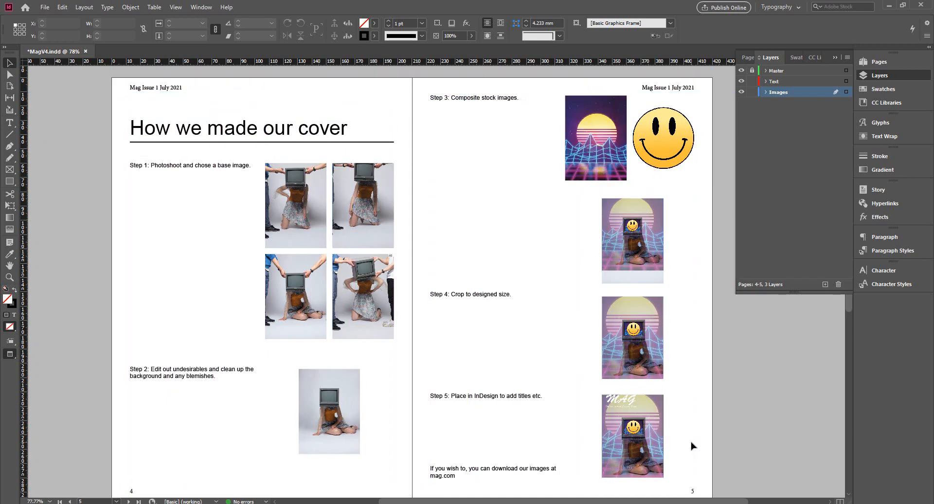
key(w)
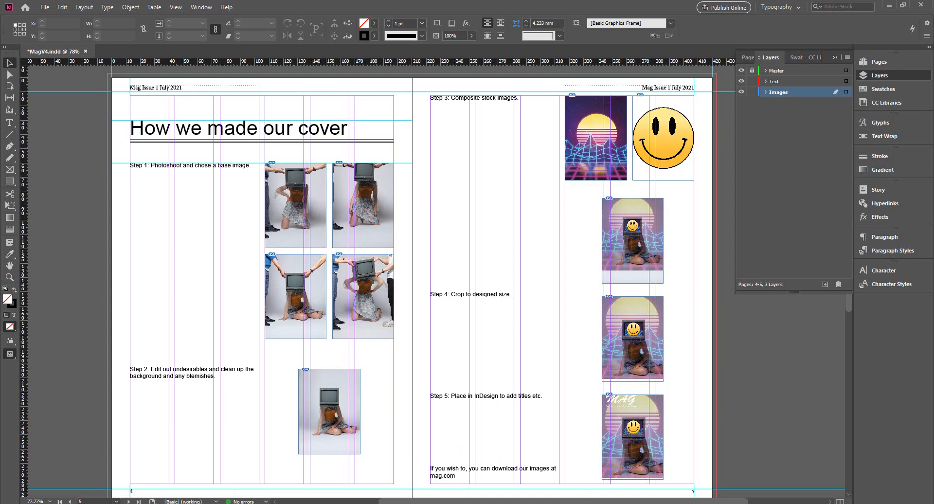
double_click(450, 476)
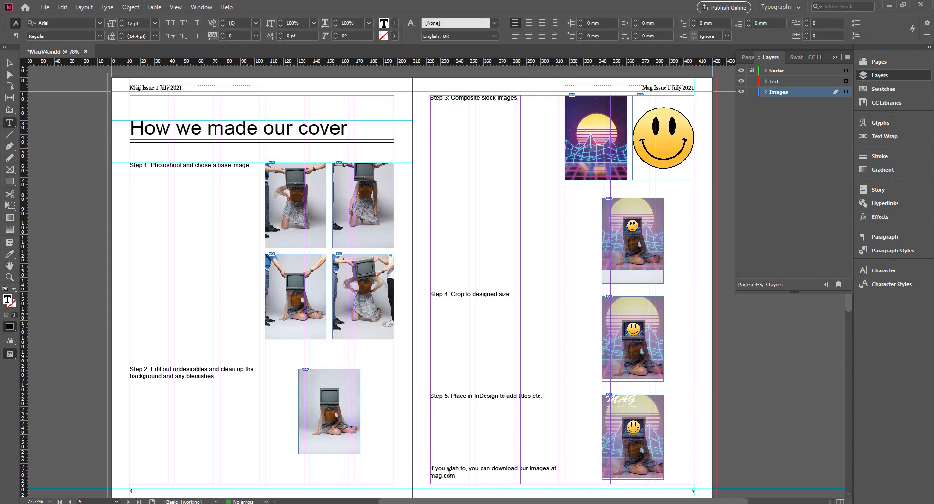
drag(456, 476, 432, 476)
click(199, 7)
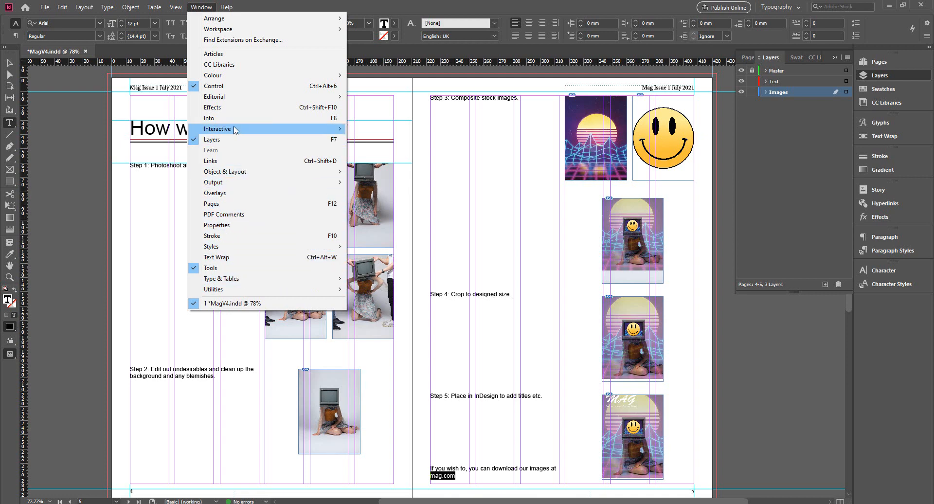
mouse_move(233, 129)
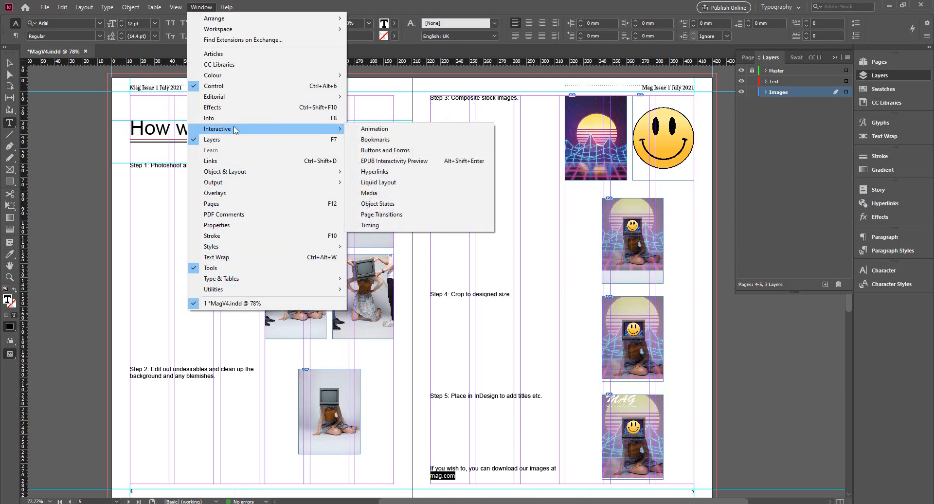
click(393, 173)
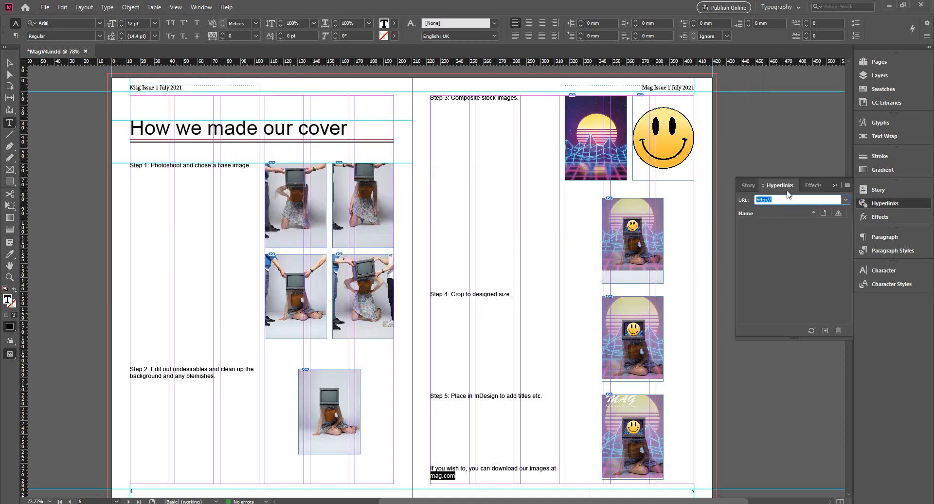
drag(787, 188, 480, 293)
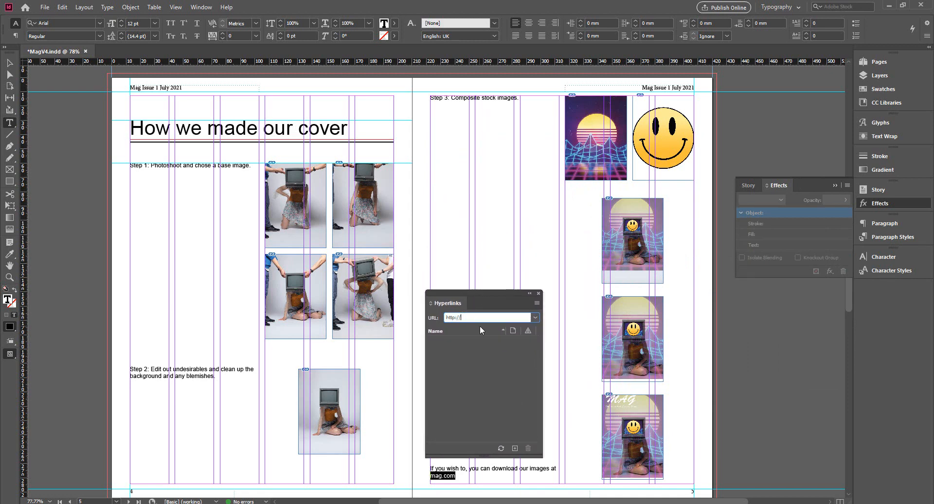
click(469, 316)
text(www.mag.com)
key(Return)
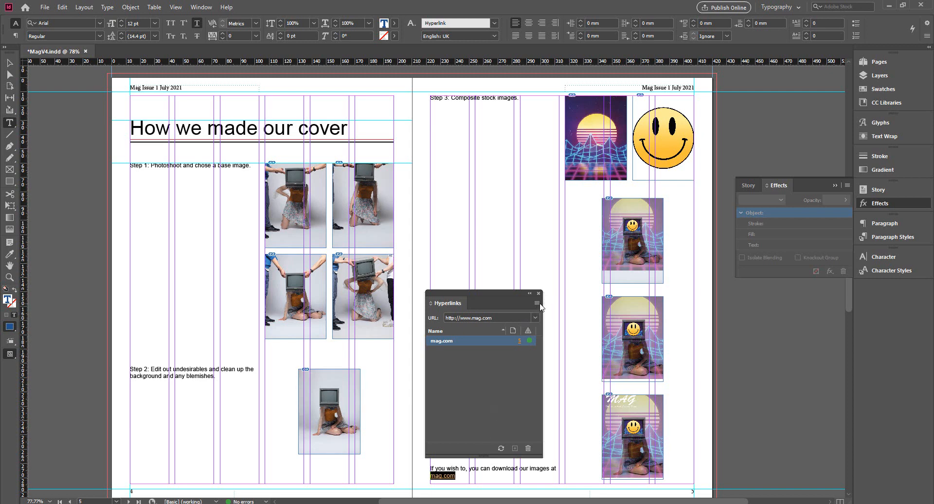
Step: Dock the floating Hyperlinks panel back with the other panels, collapse it, and deselect the page 5 text frame
drag(457, 303, 811, 183)
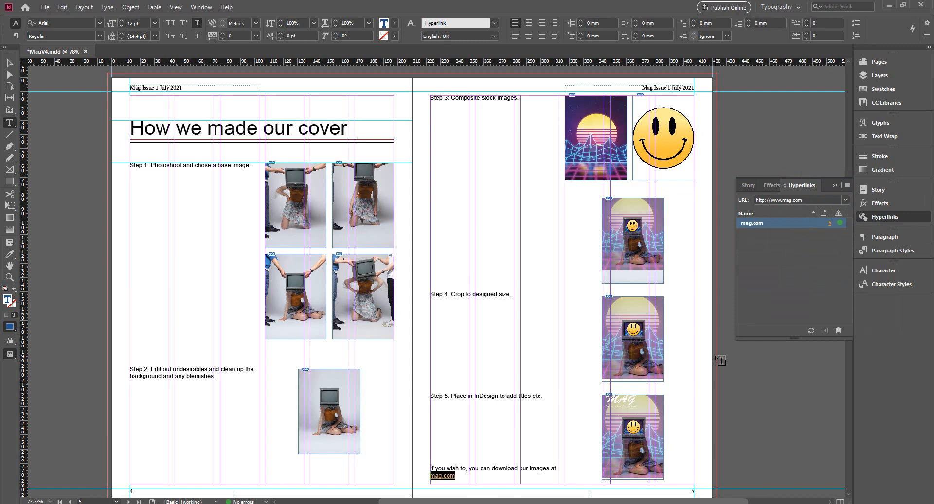
click(836, 184)
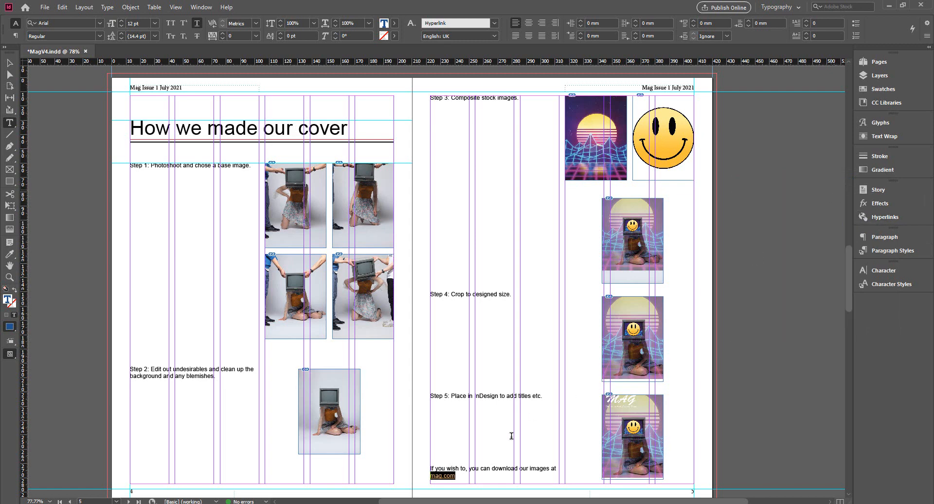
click(463, 477)
click(11, 64)
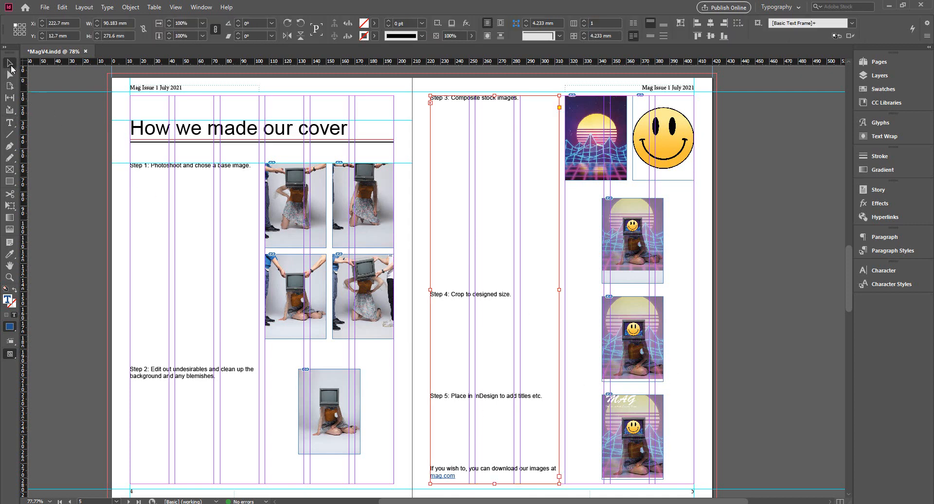
click(96, 393)
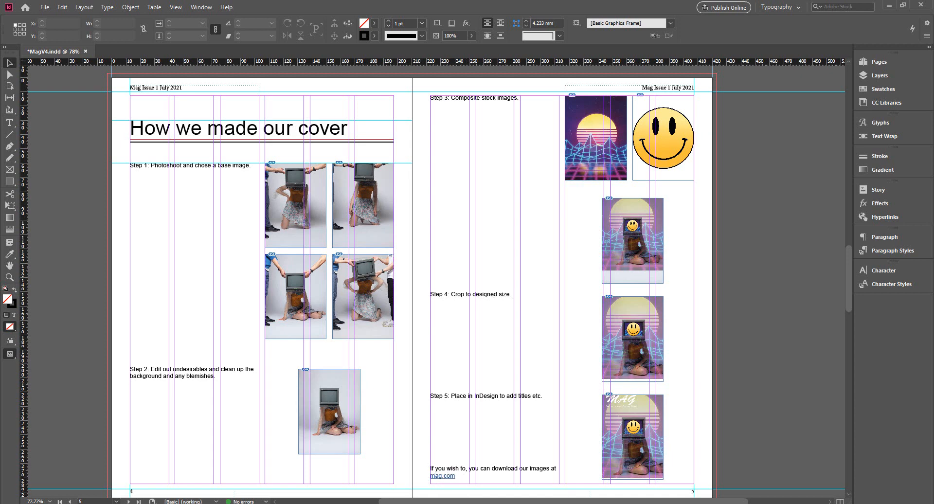
mouse_move(700, 503)
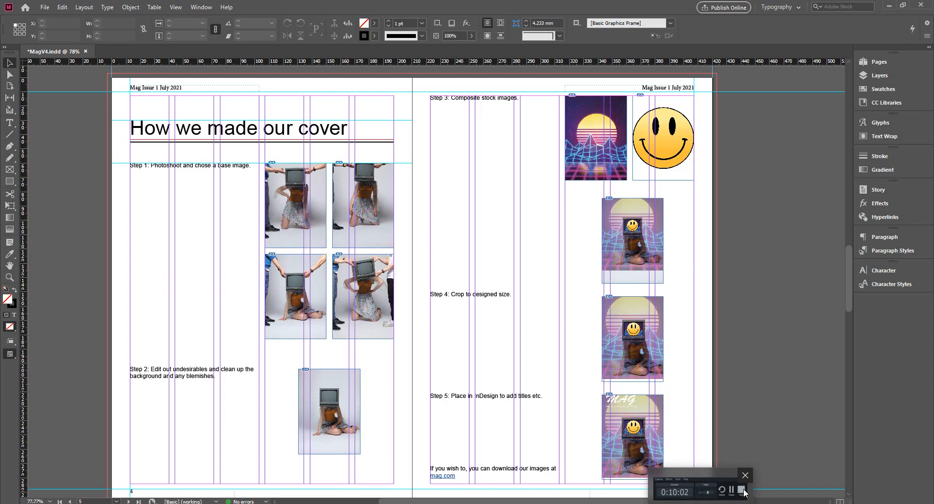